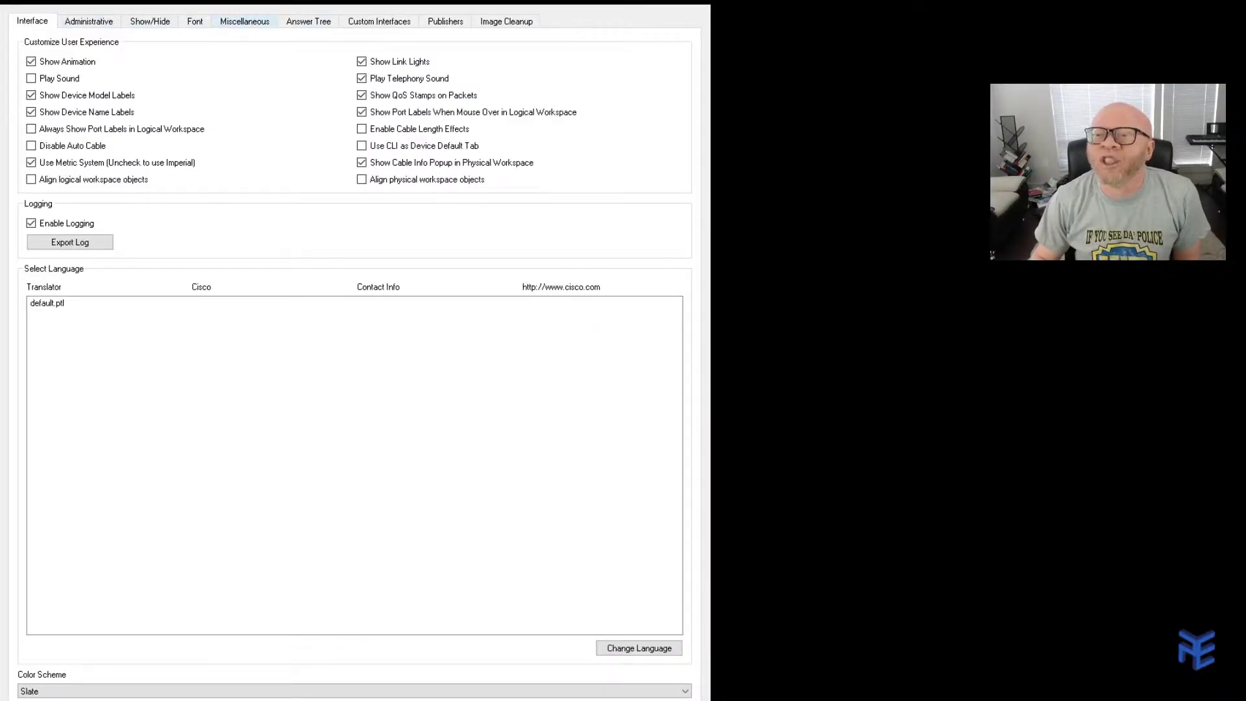
Confirm 'Enable External Access for Network Controller REST API' is enabled in Preferences, then close it.
left_click(255, 25)
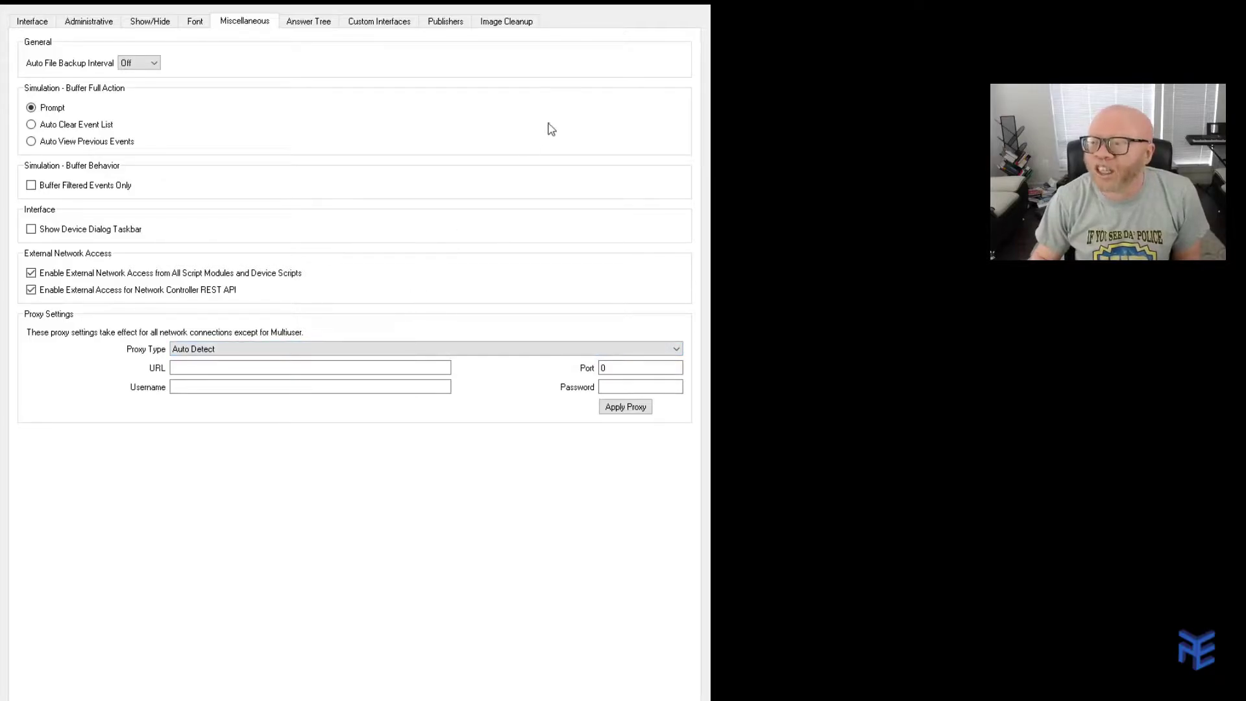
left_click(701, 7)
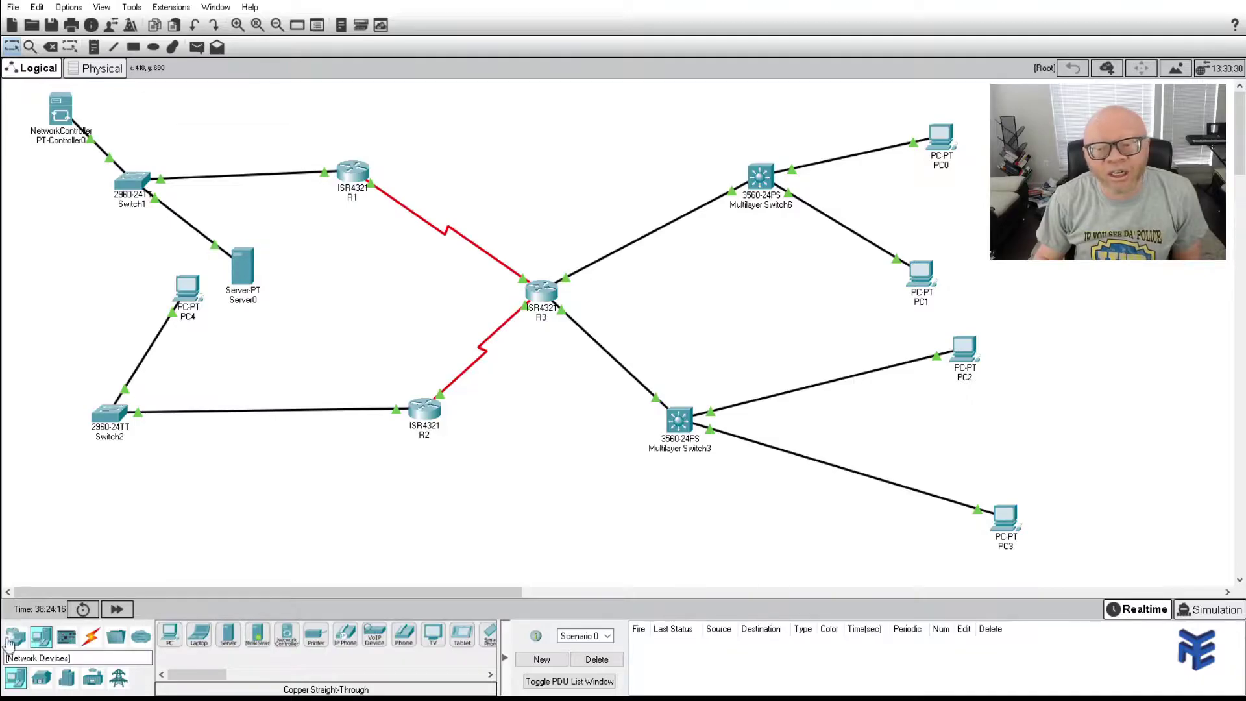
Open PT-Controller0's Config window to view its global settings.
left_click(43, 637)
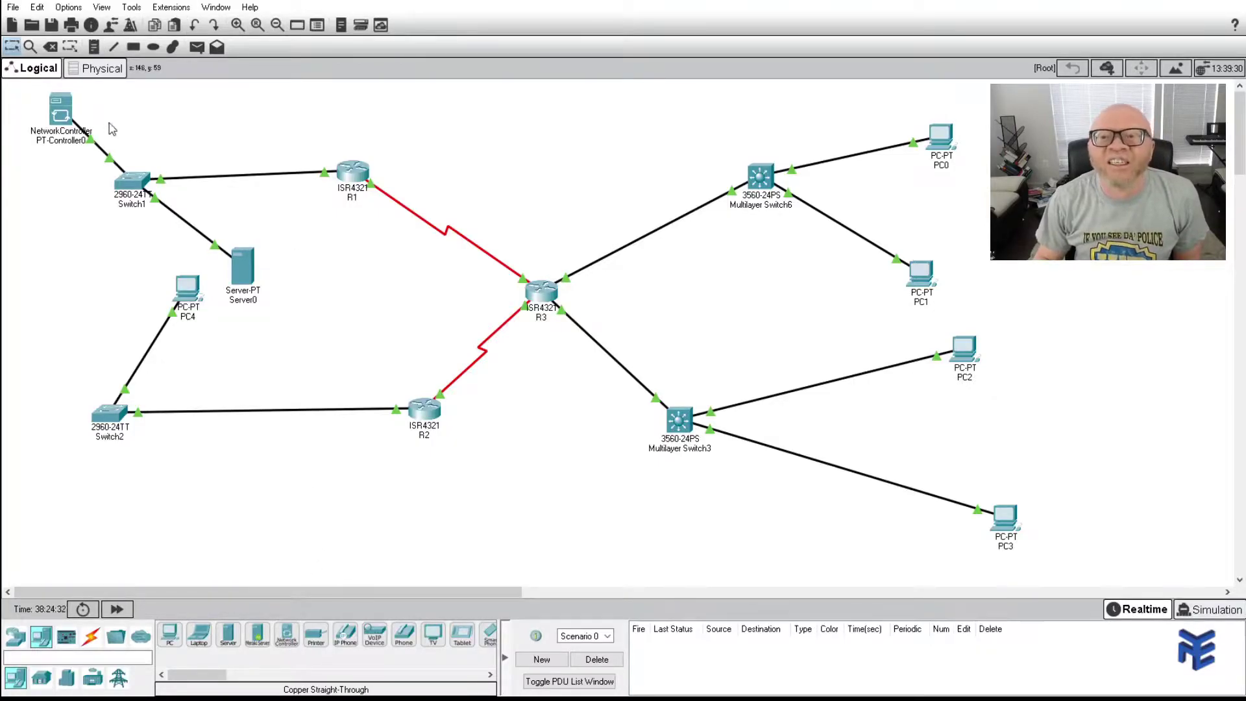
left_click(60, 112)
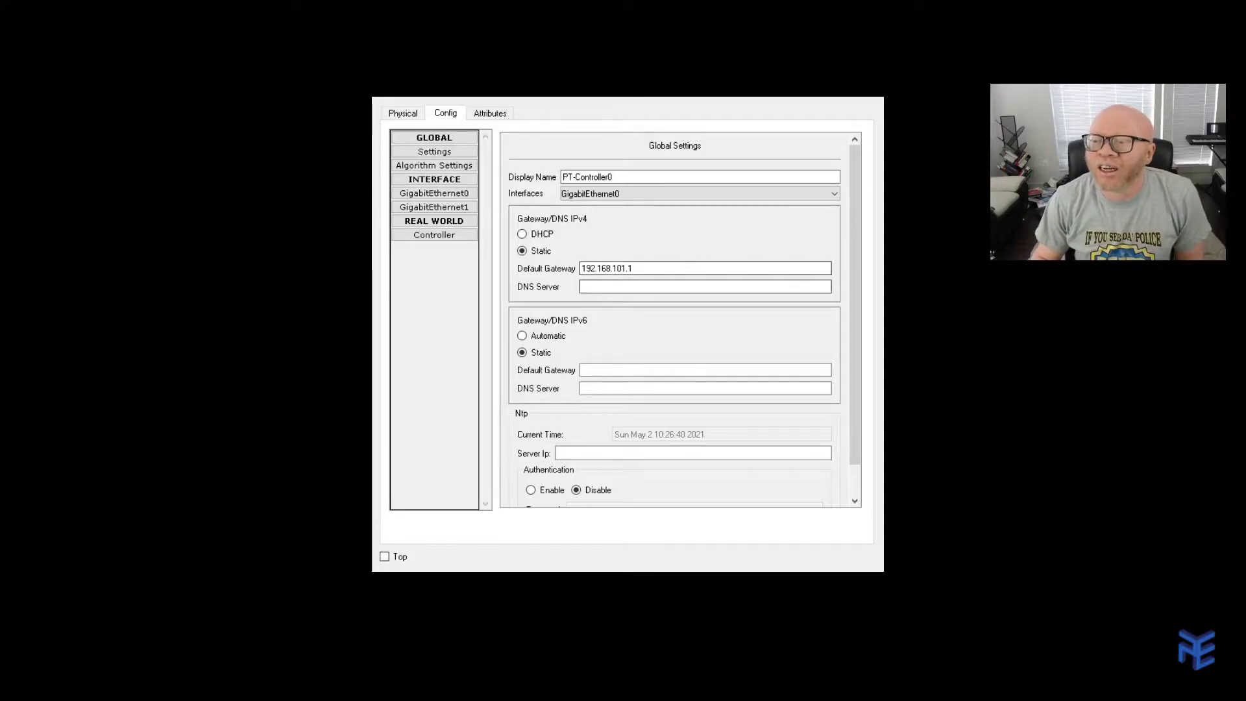
Check the 192.168.101.1 default gateway, then view the controller's Real World settings.
left_click(660, 268)
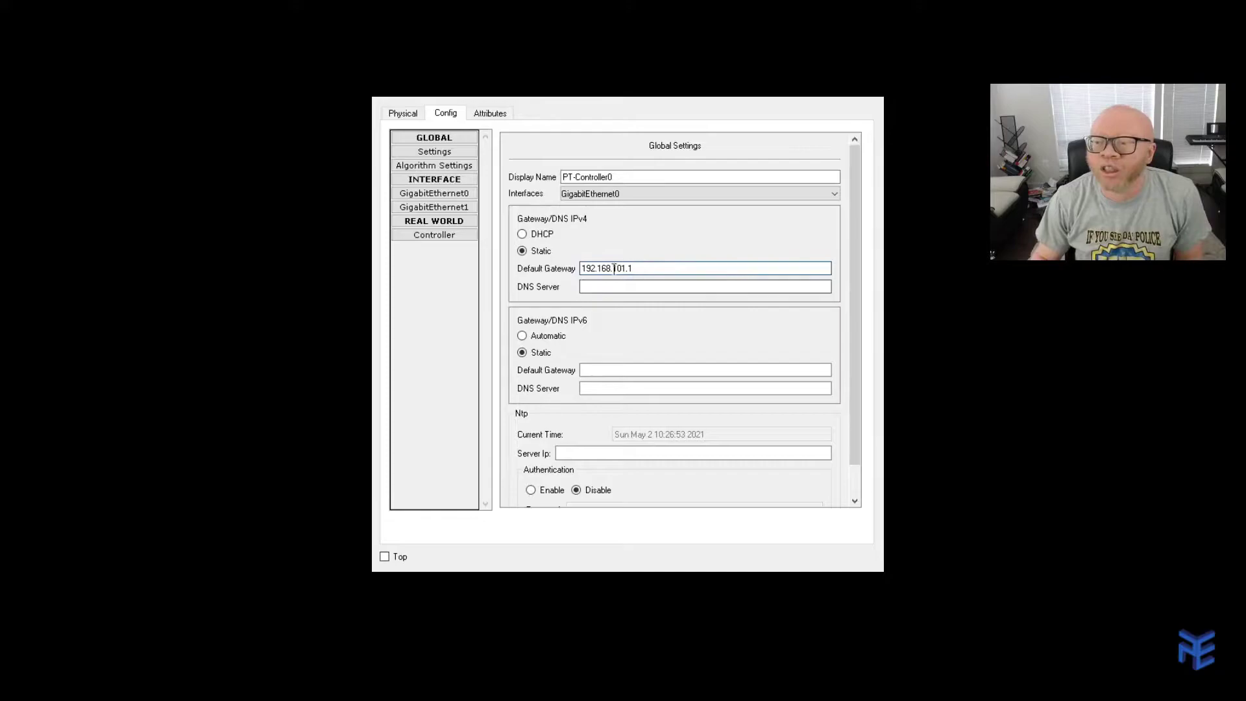
left_click(631, 268)
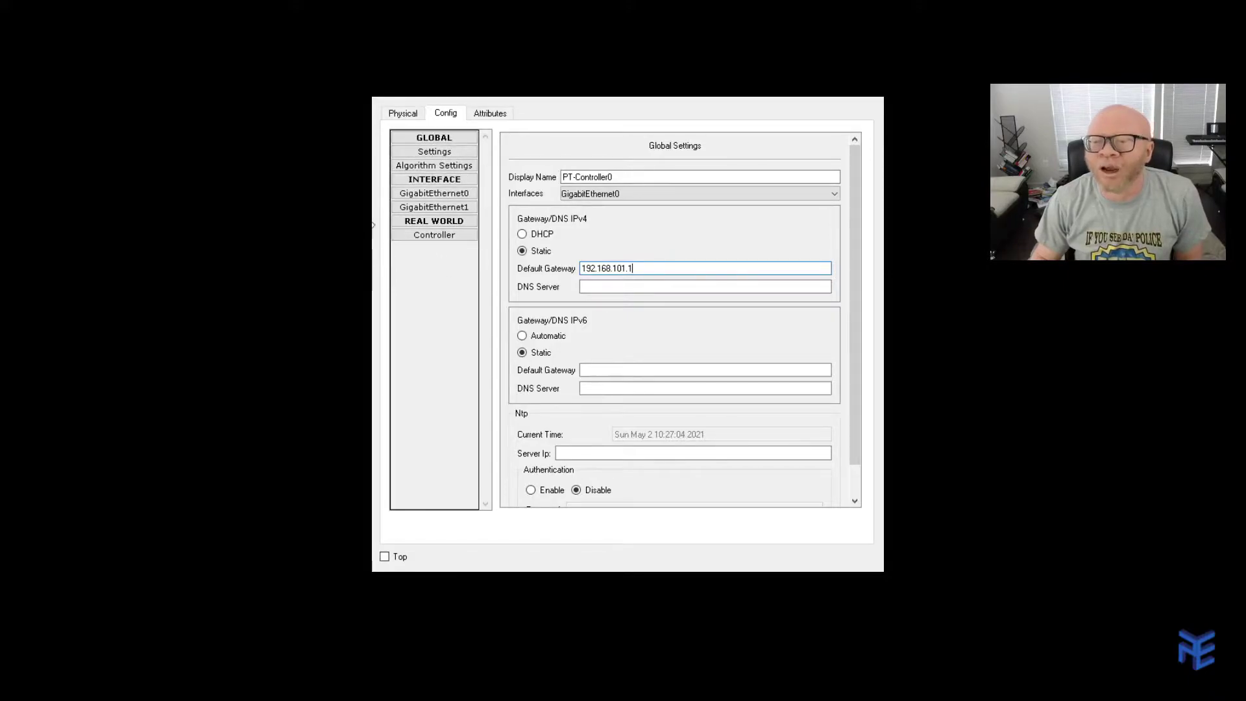
left_click(426, 238)
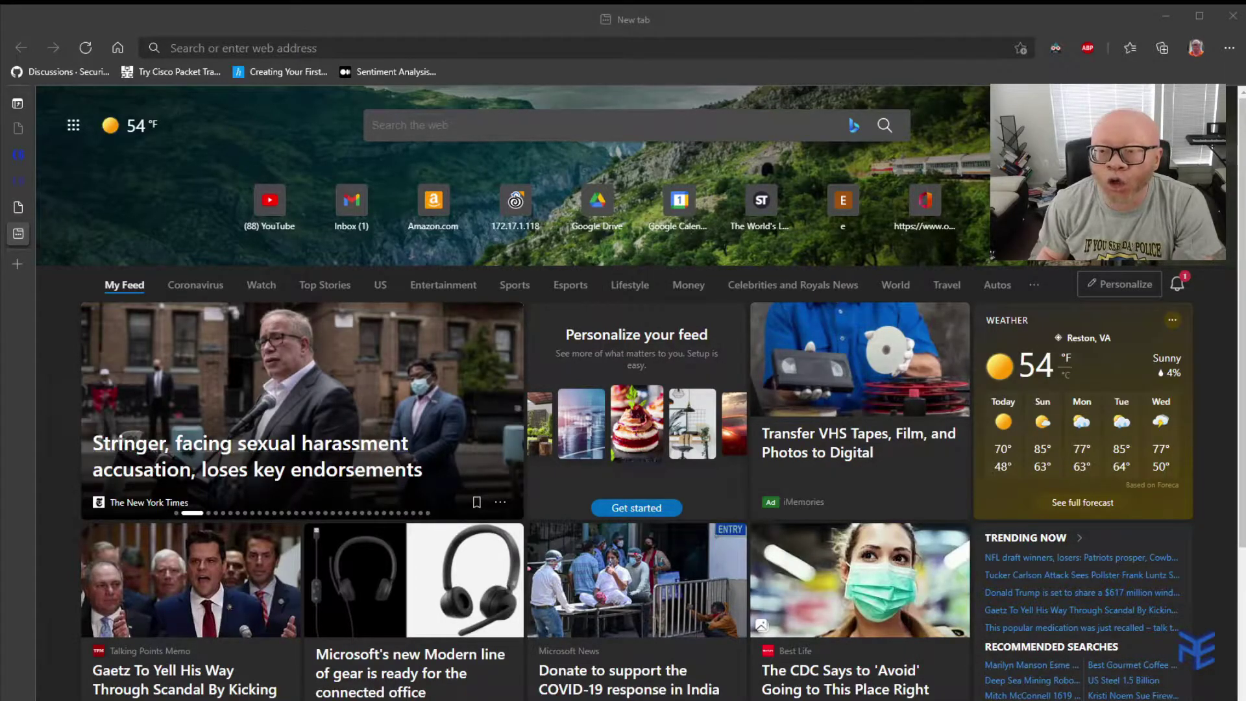
left_click(200, 47)
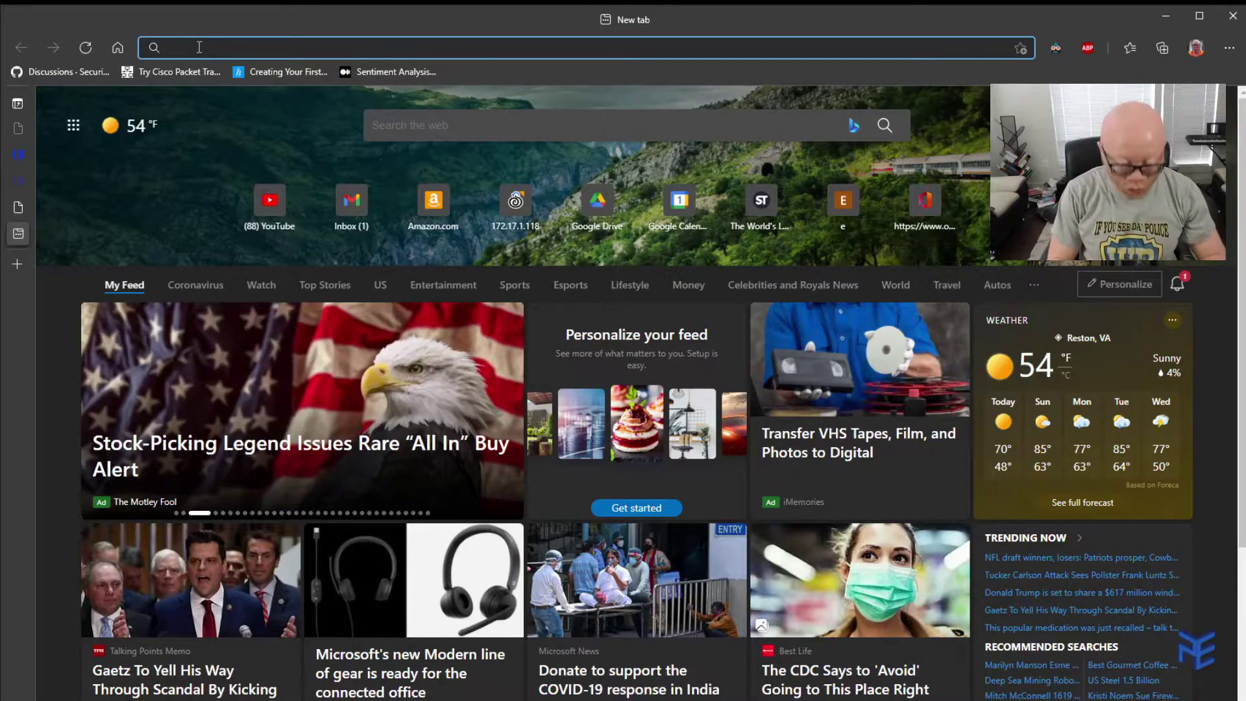
type("http")
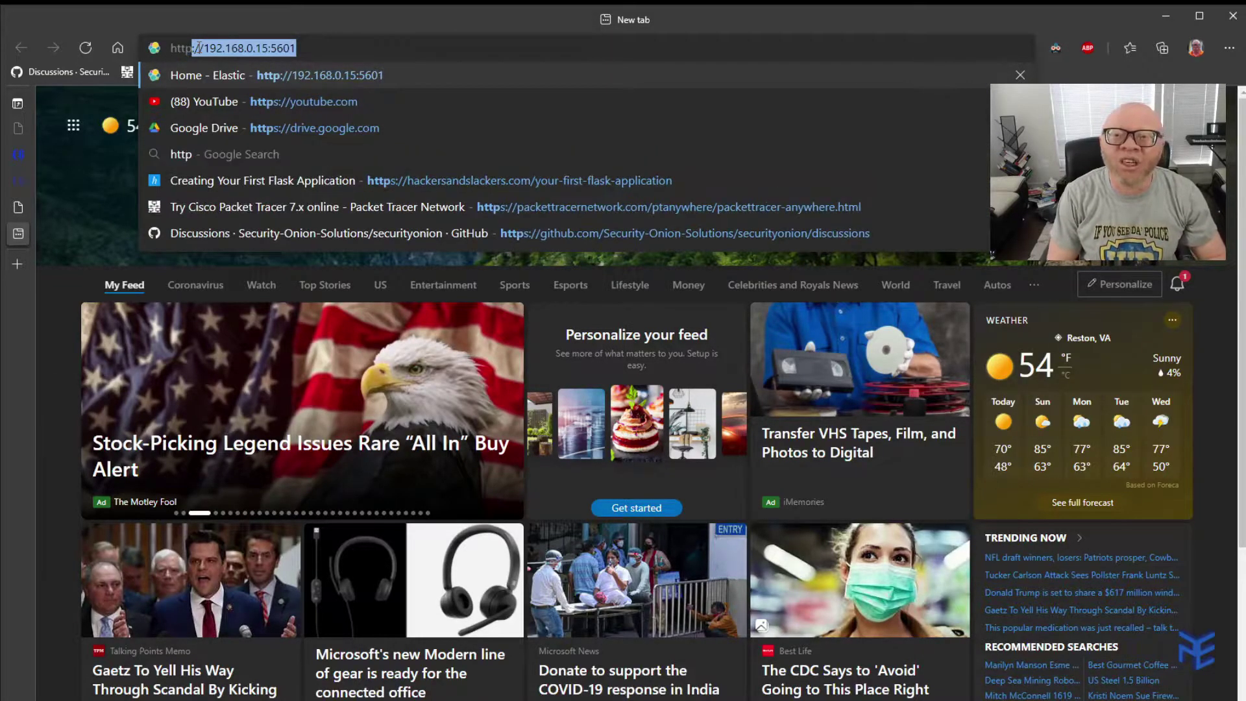
type("://localhost:58000")
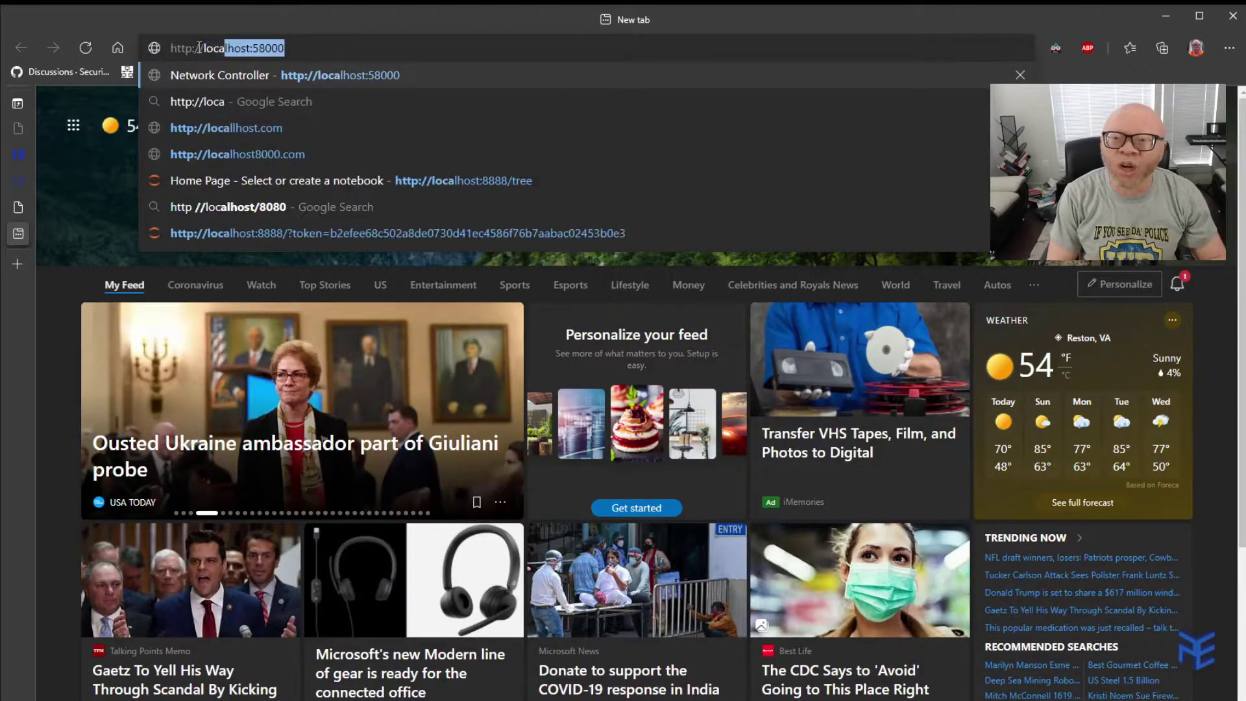
key("End")
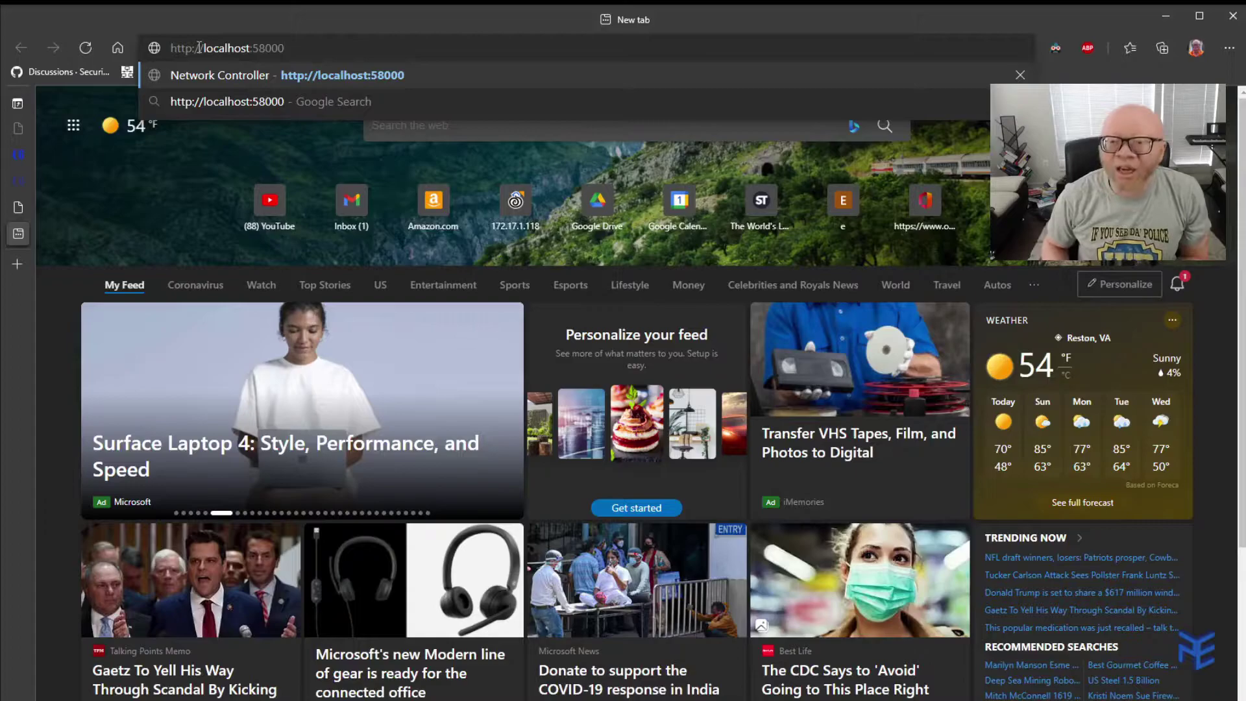
key("Return")
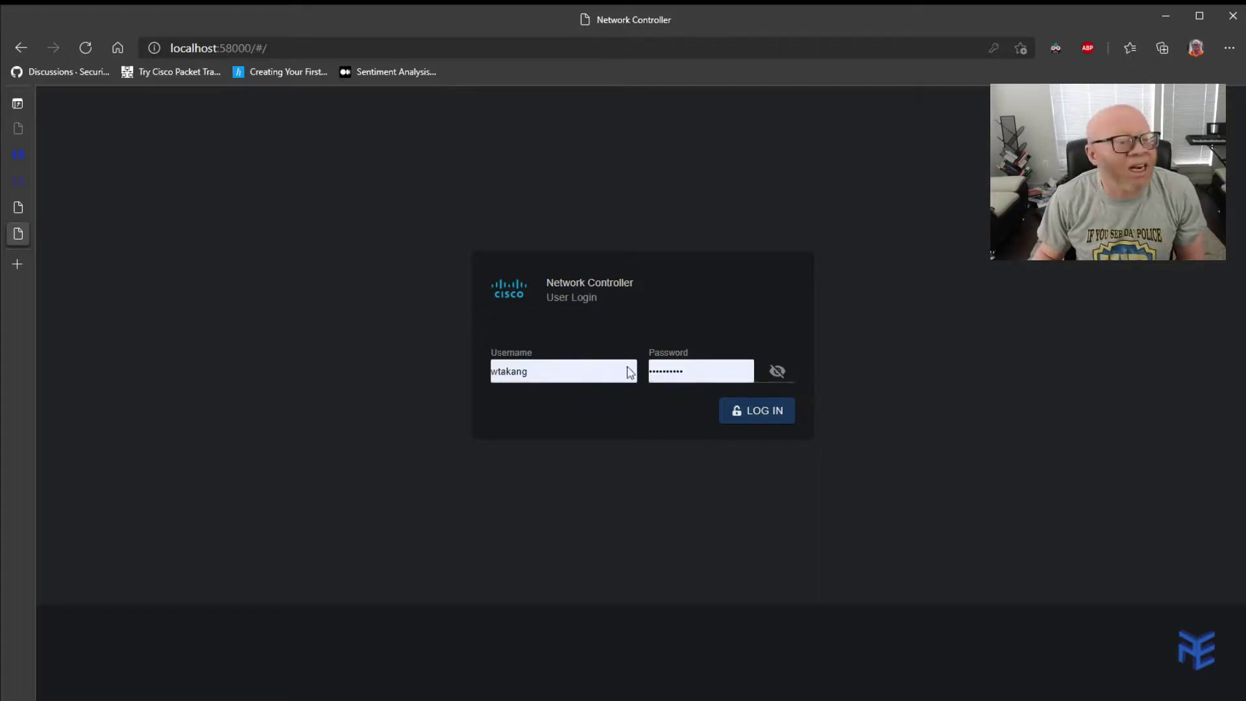
Log in to the Network Controller with the autofilled username and password.
left_click(757, 413)
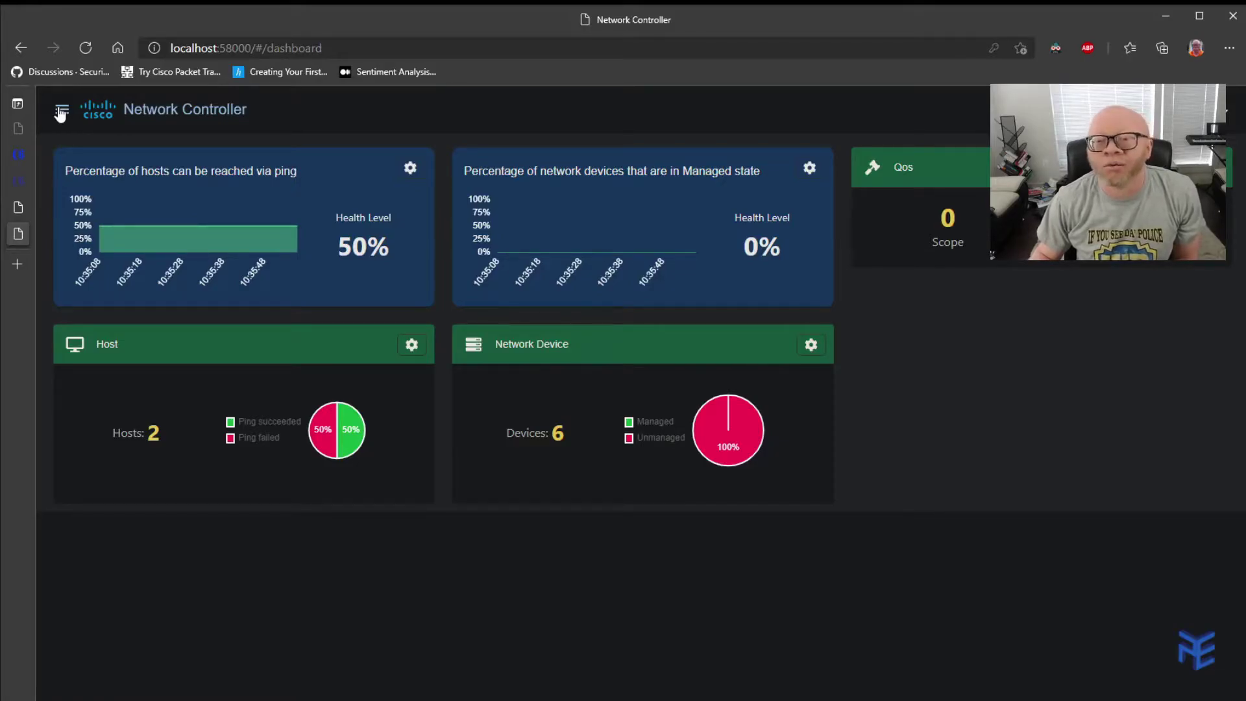
Go to Provisioning and open the CLI Credentials page.
left_click(60, 113)
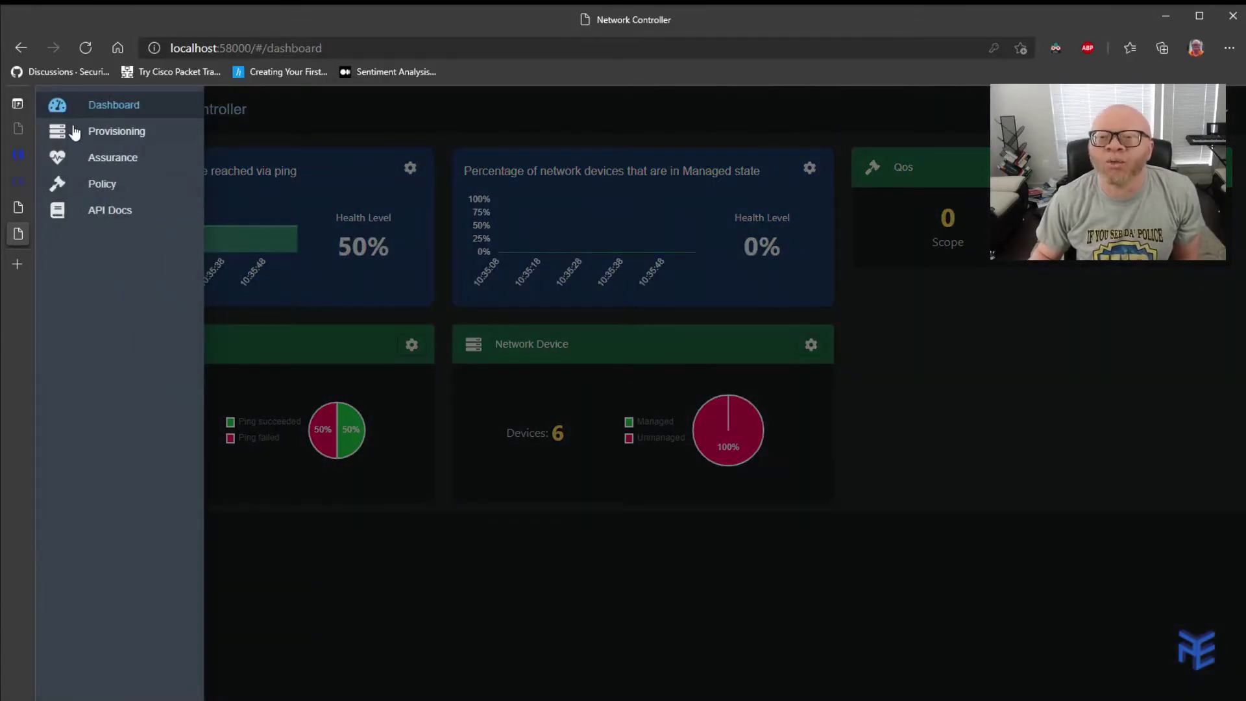
left_click(109, 133)
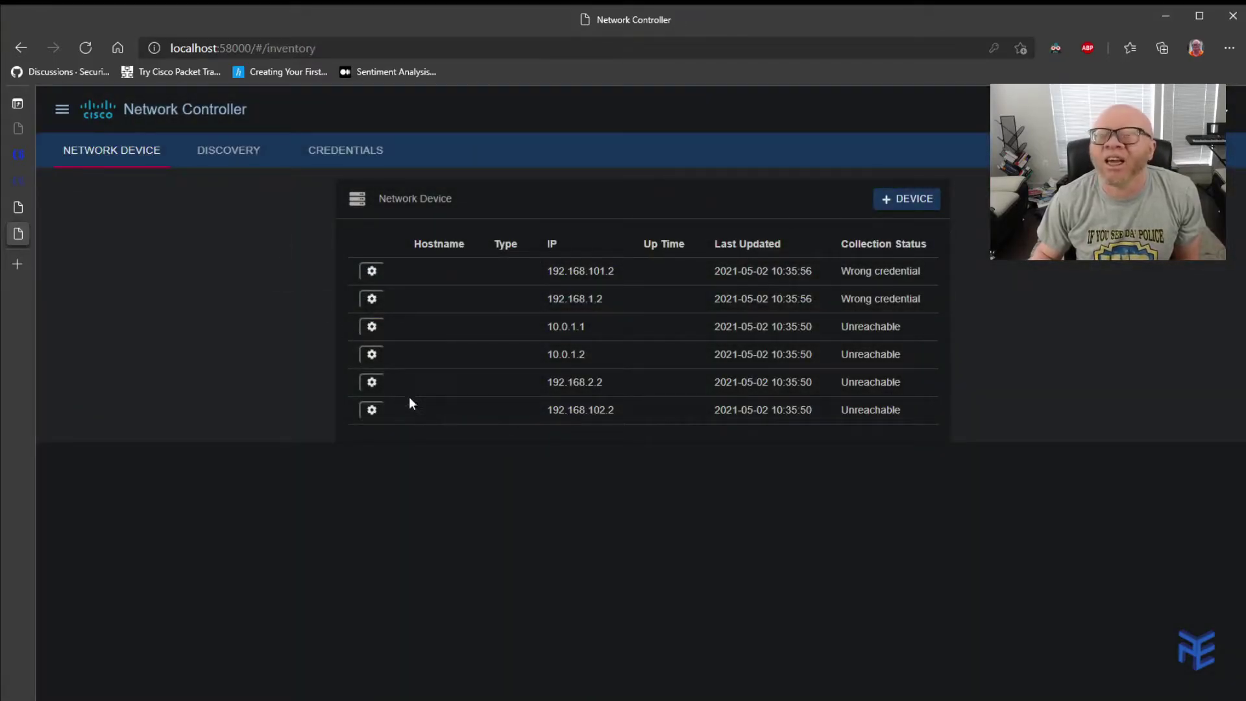
left_click(344, 156)
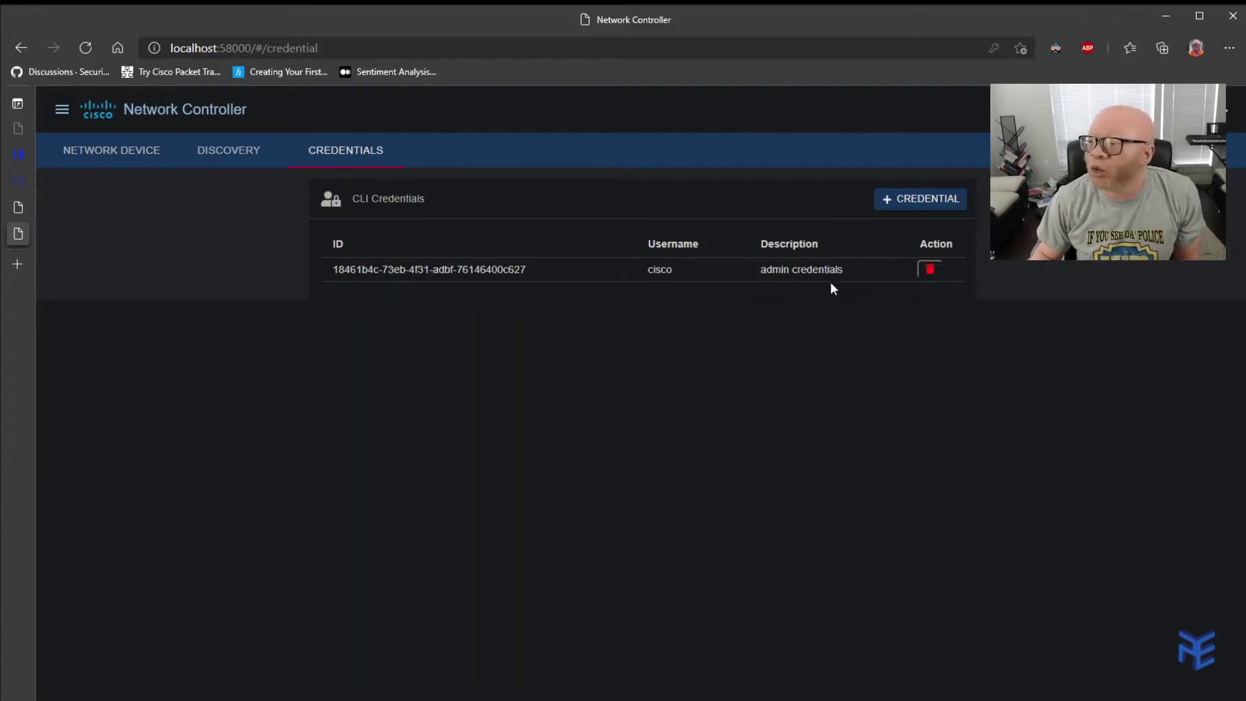
Start a new CLI credential and replace the autofilled username with cisco.
left_click(912, 205)
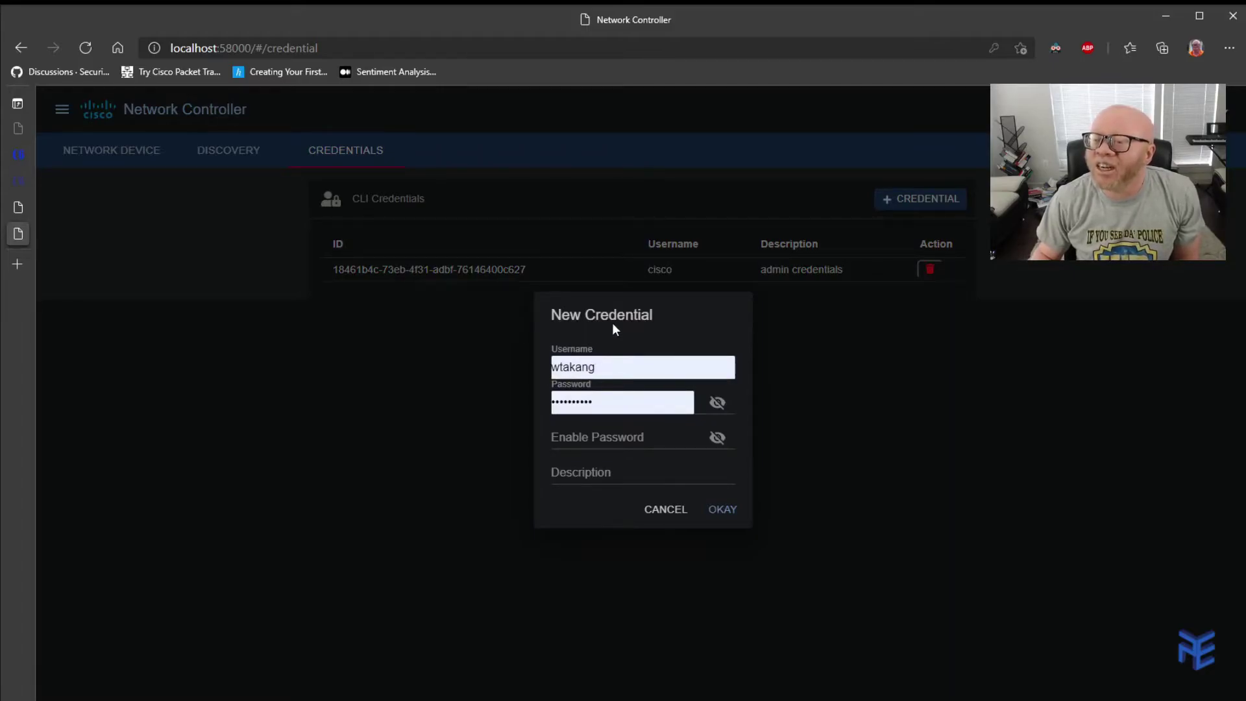
double_click(620, 366)
left_click(620, 367)
key("BackSpace")
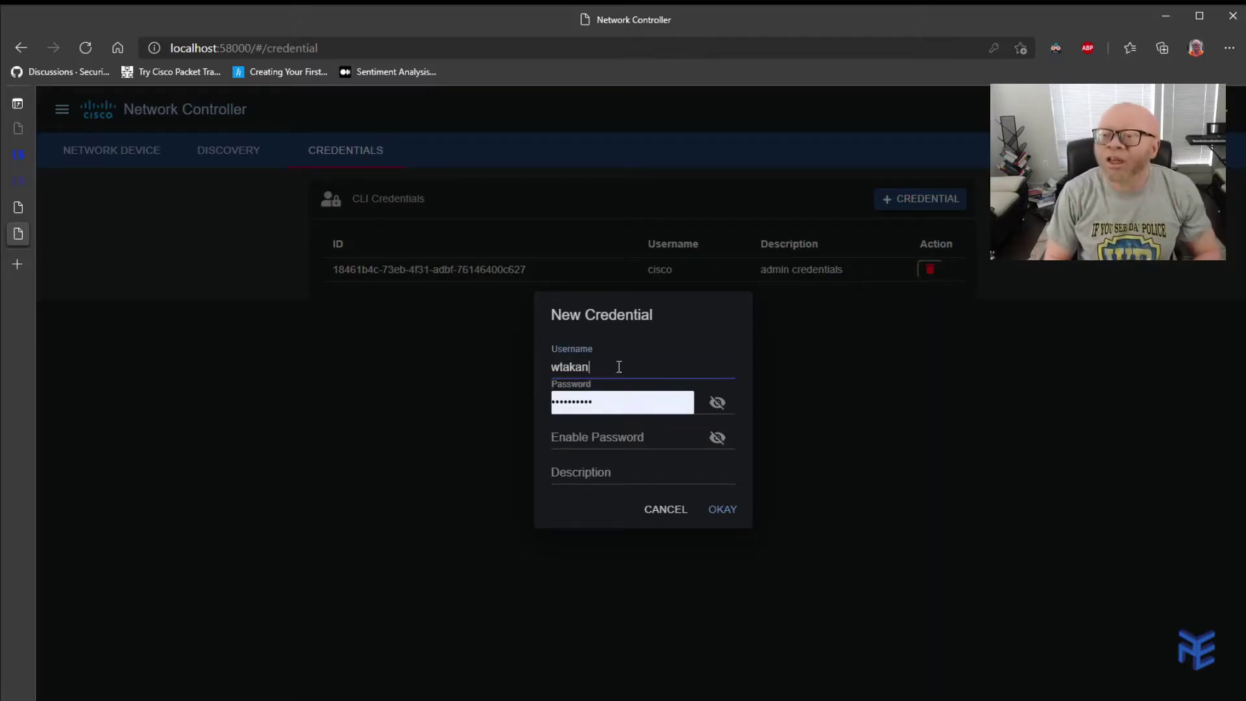
key("BackSpace")
key("BackSpace")
key("BackSpace")
key("BackSpace")
key("BackSpace")
key("BackSpace")
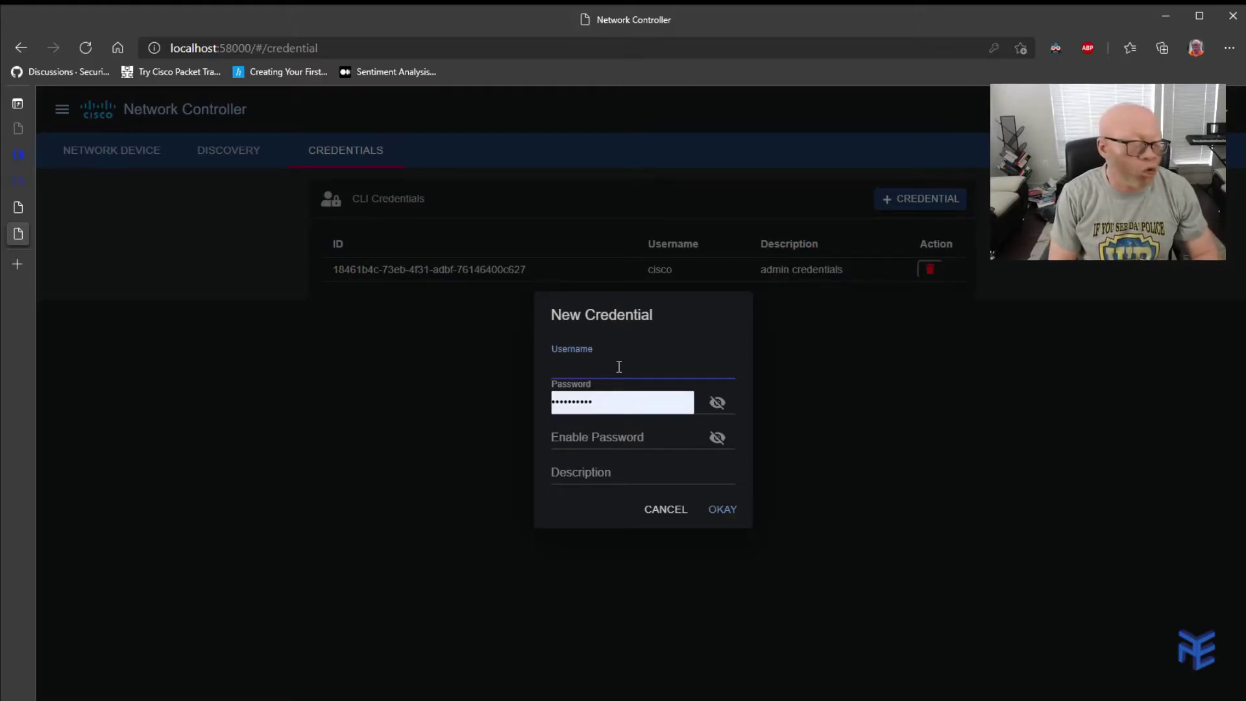
type("cisco")
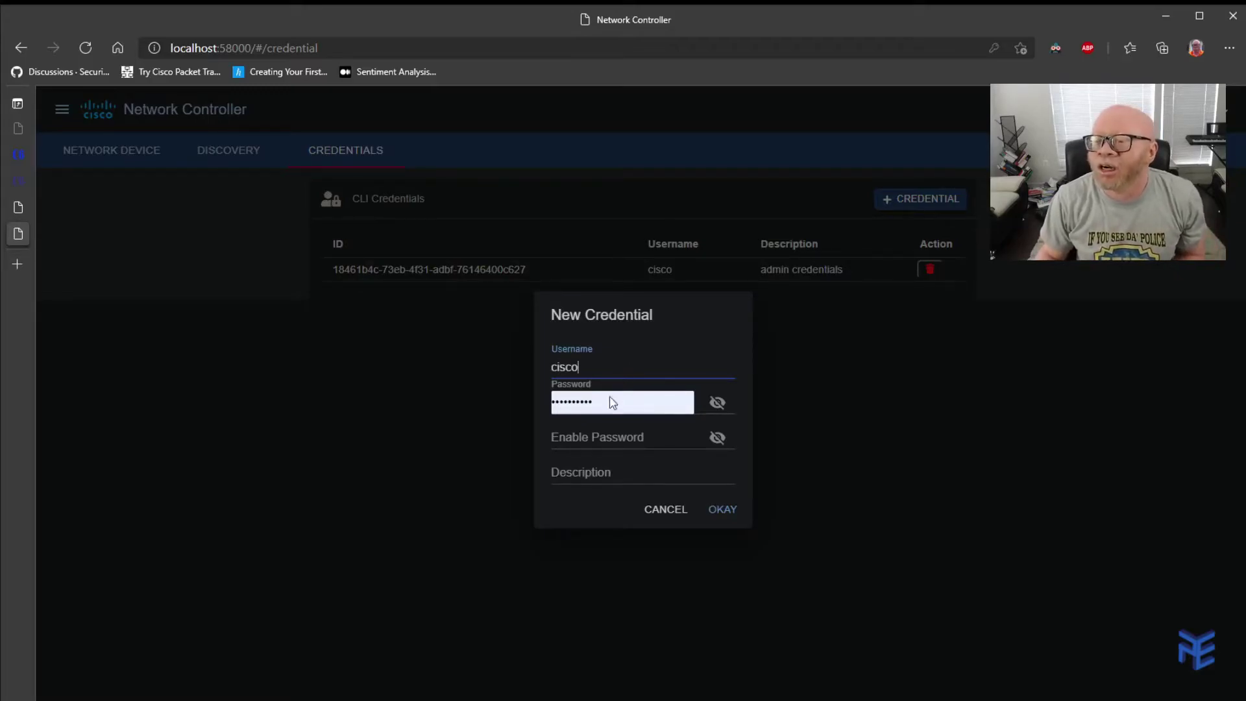
left_click(584, 403)
double_click(601, 402)
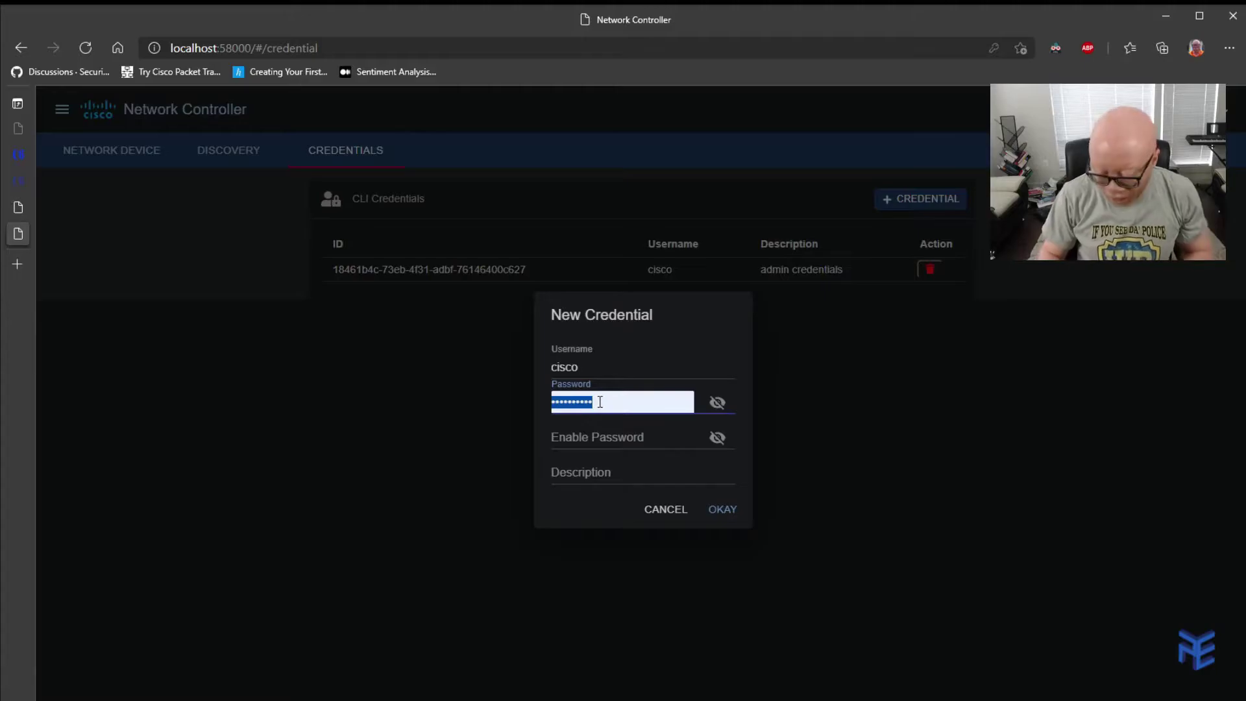
key("BackSpace")
type("cisco")
key("BackSpace")
key("BackSpace")
key("BackSpace")
type("cisco")
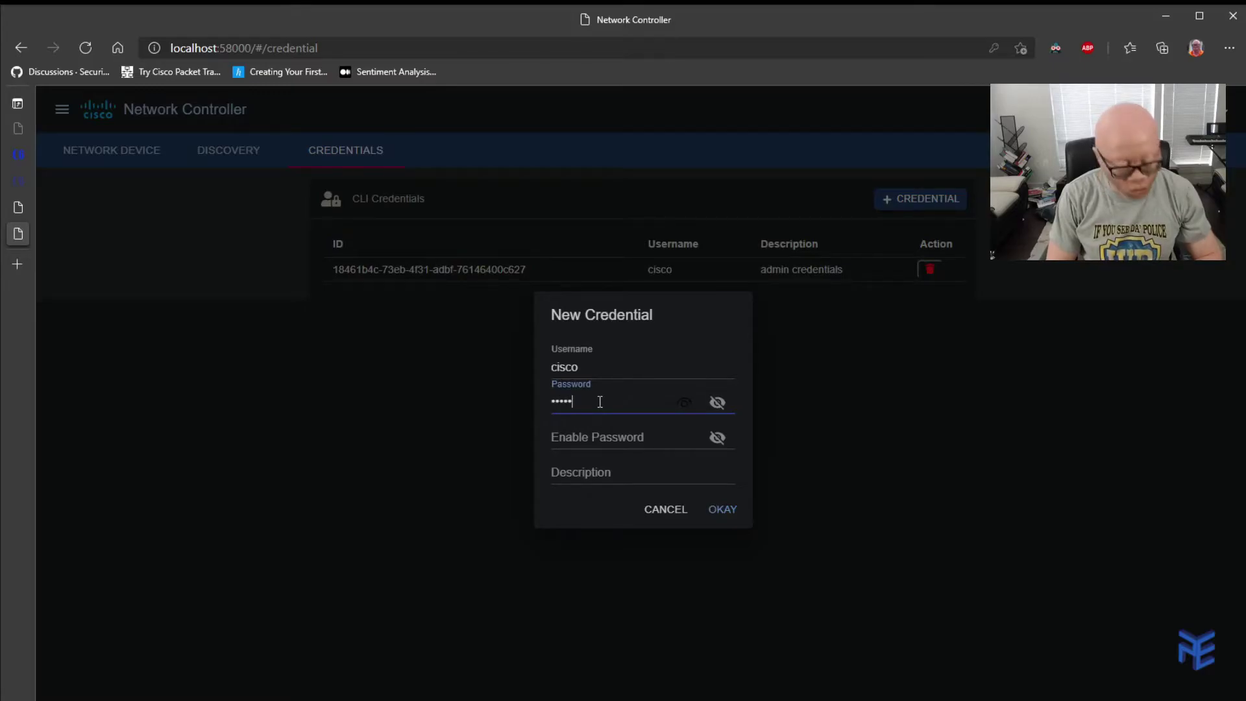
type("123")
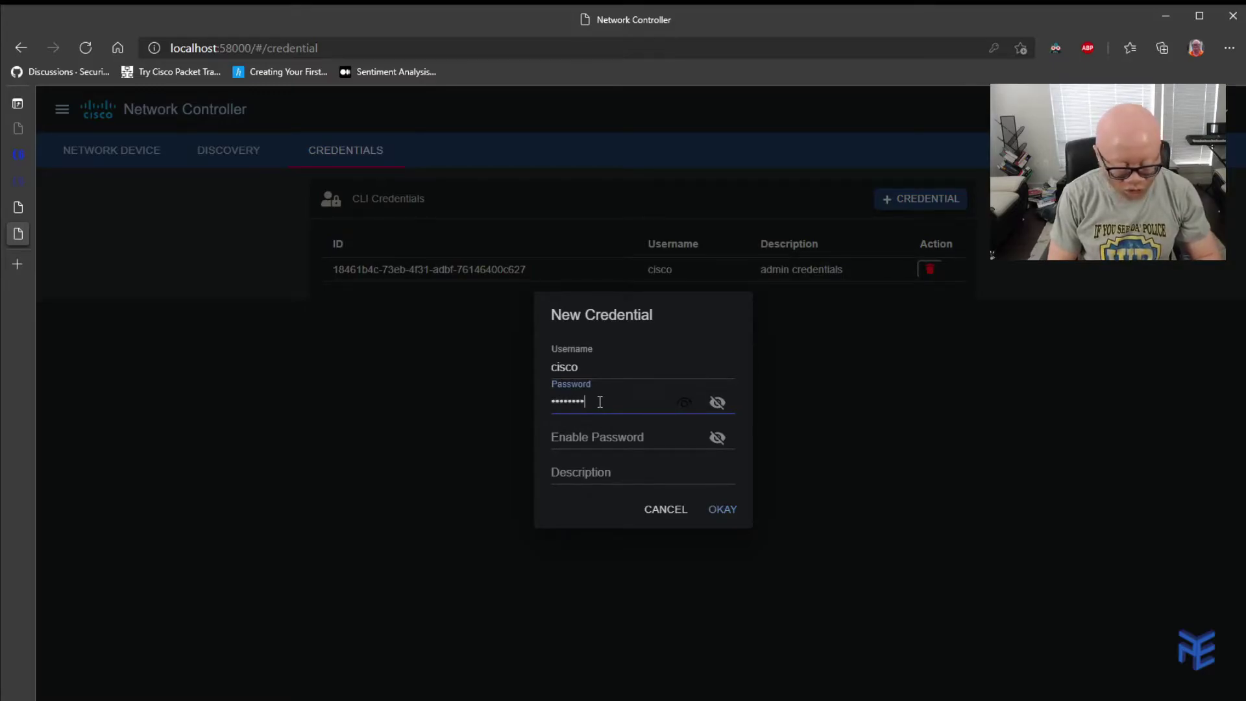
type("45")
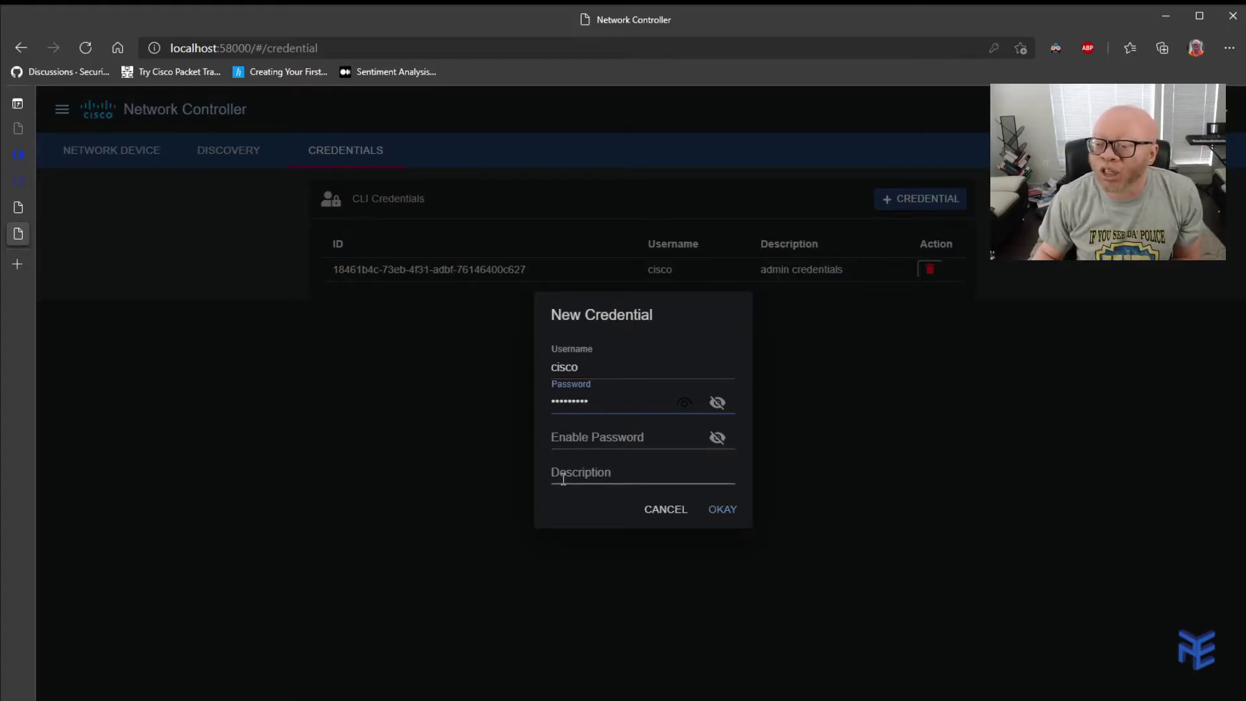
left_click(577, 477)
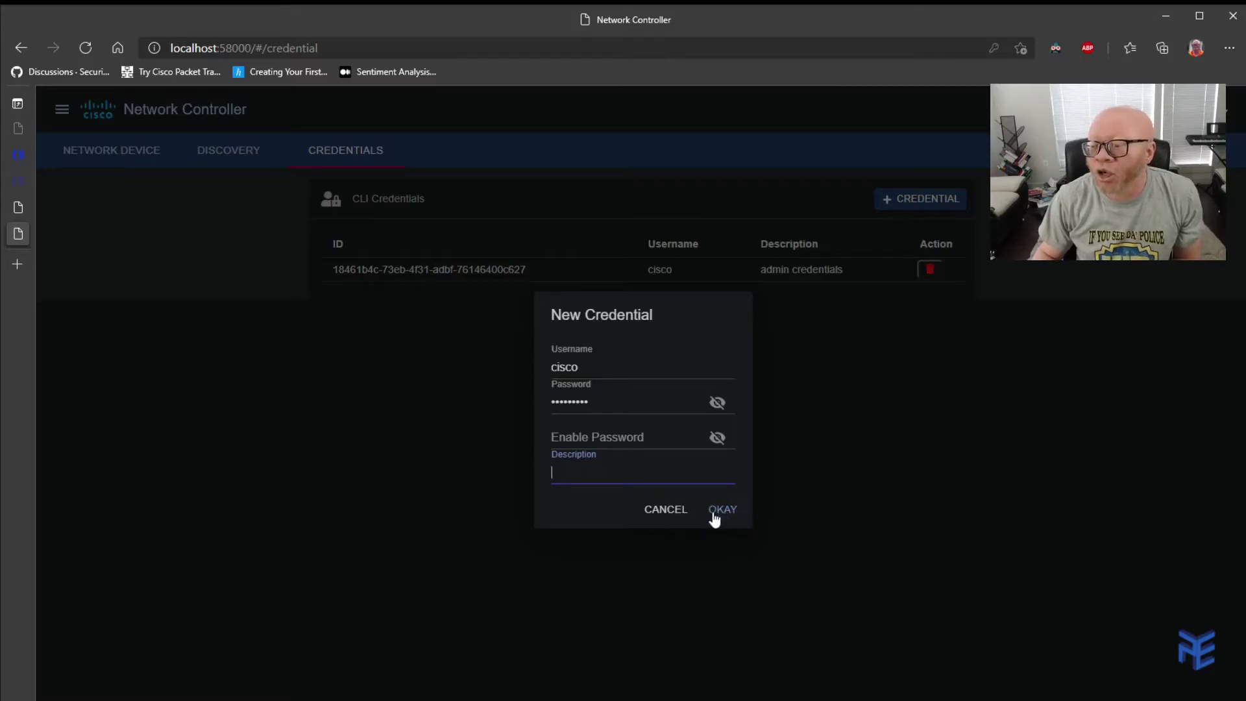
left_click(657, 514)
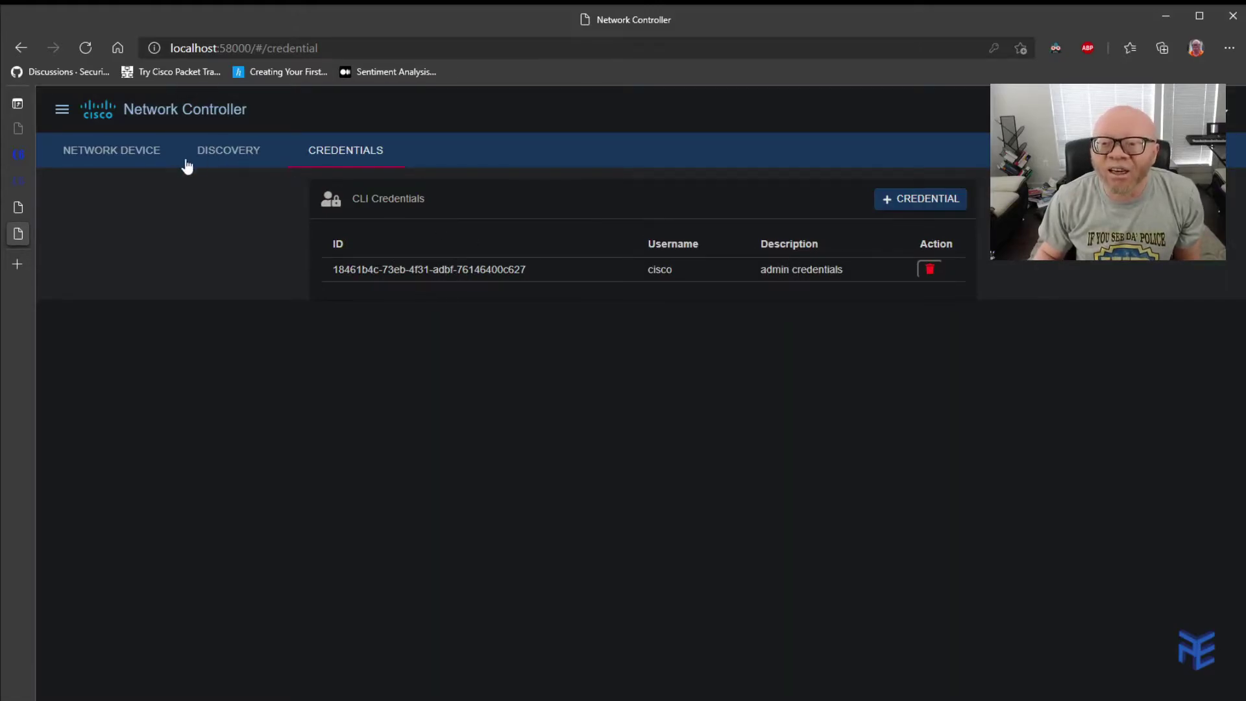
From the Discoveries list, start a new CDP discovery named upperleft.
left_click(238, 157)
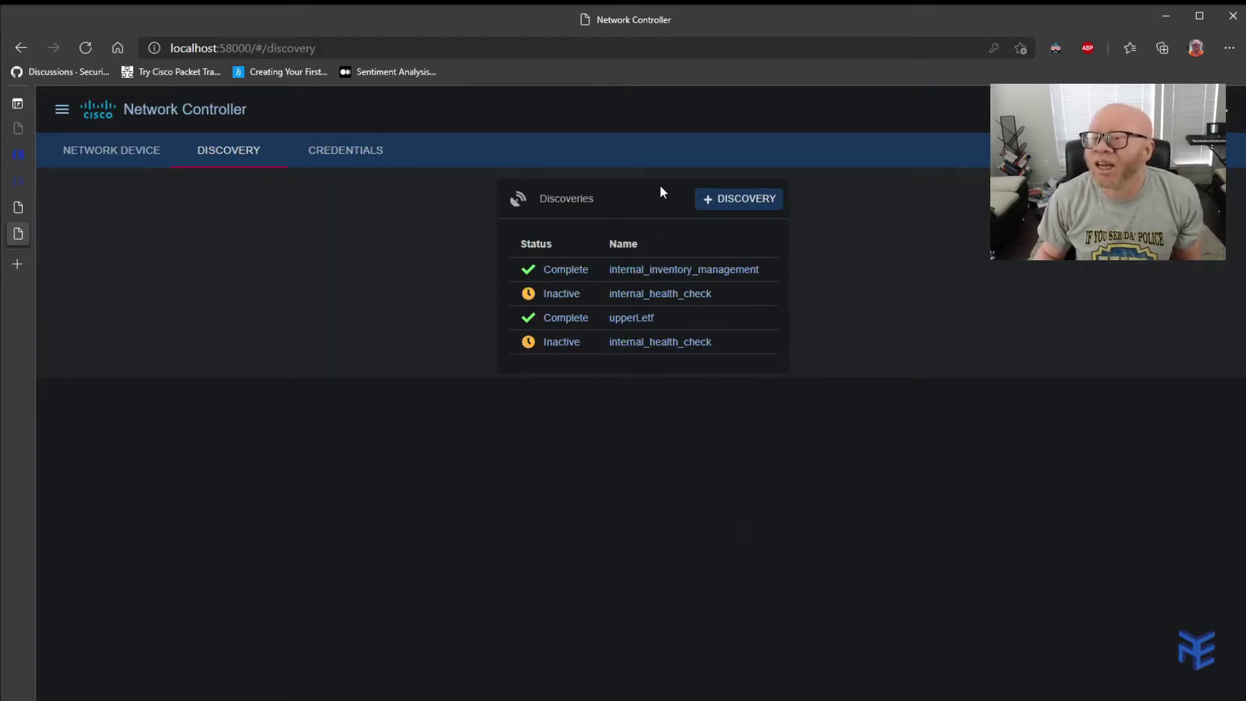
left_click(767, 201)
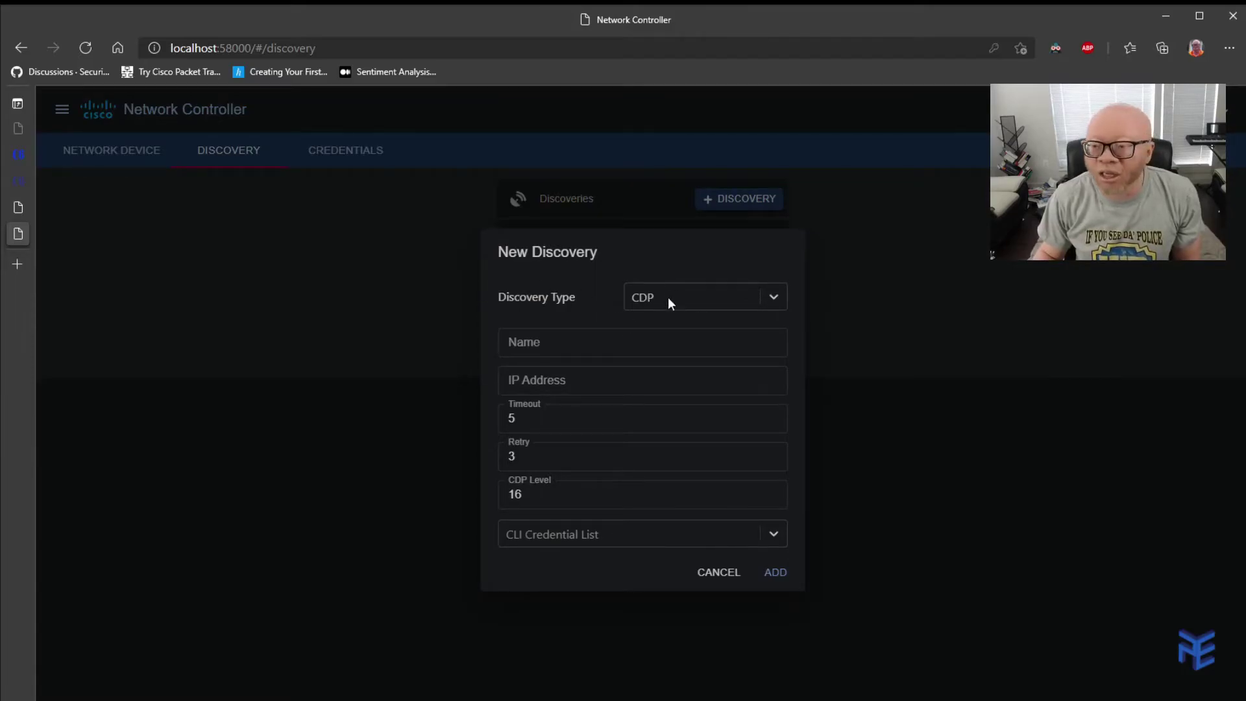
left_click(550, 344)
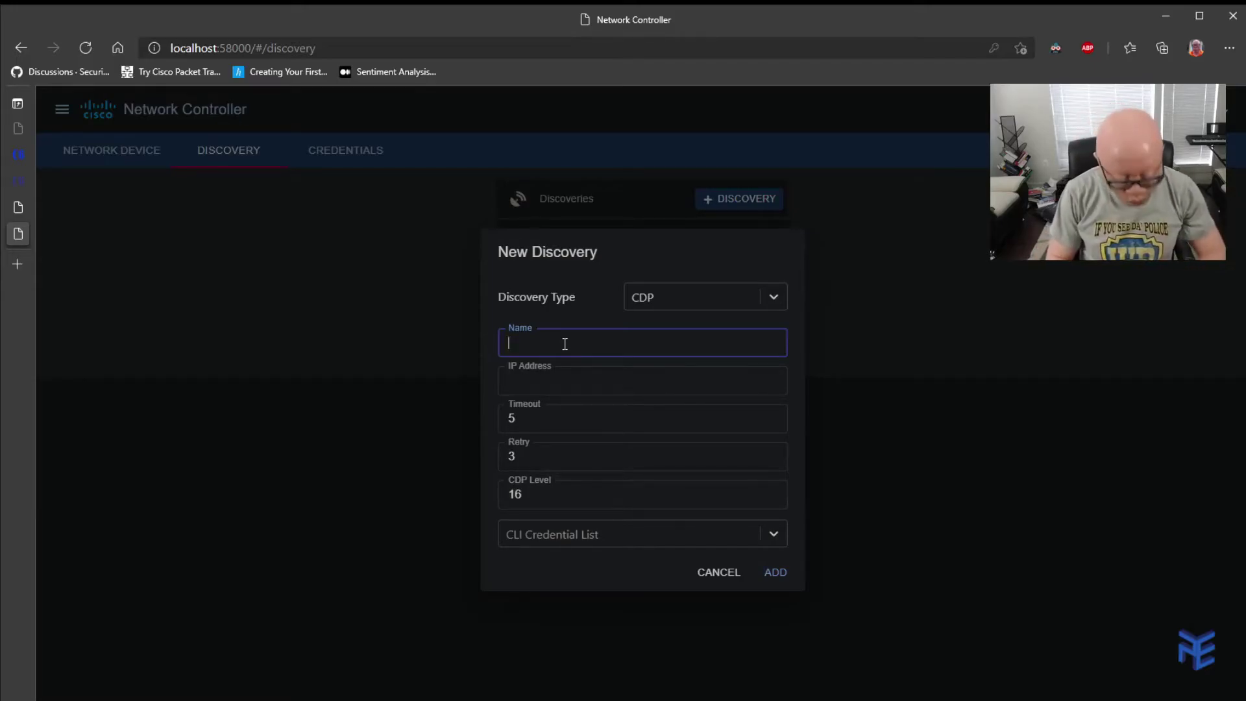
type("up")
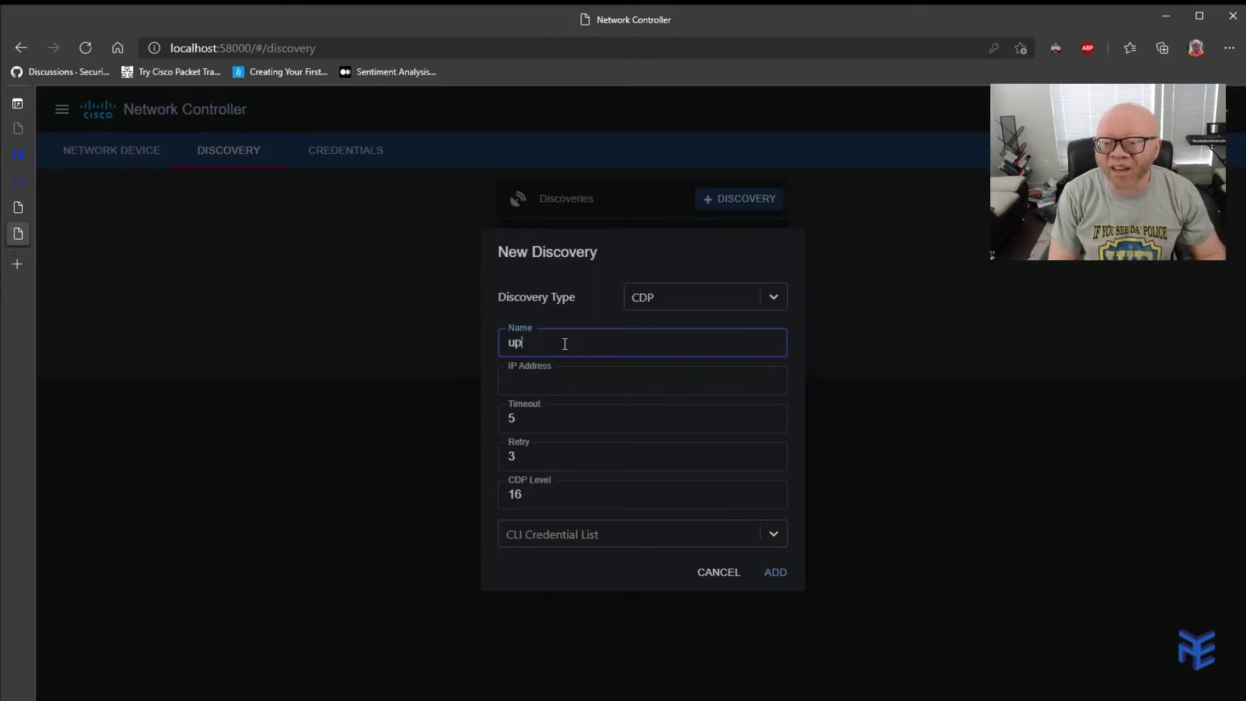
type("perleft")
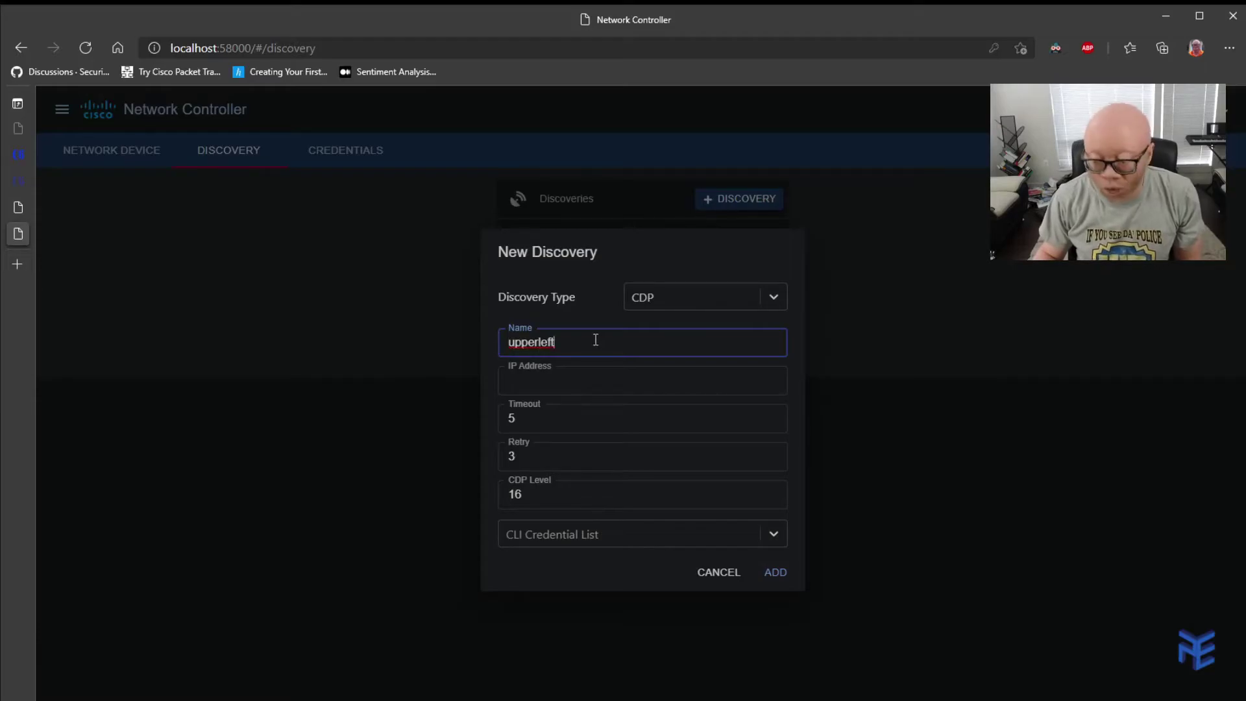
left_click(552, 381)
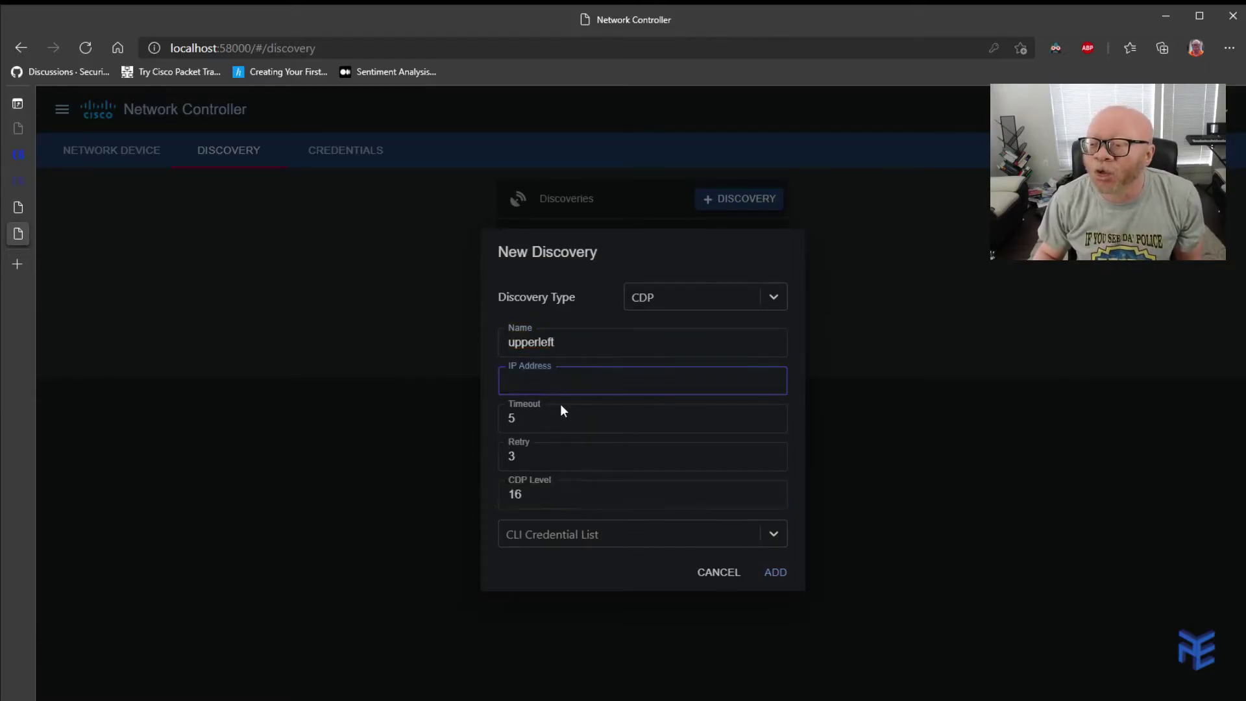
type("192.168.101.2")
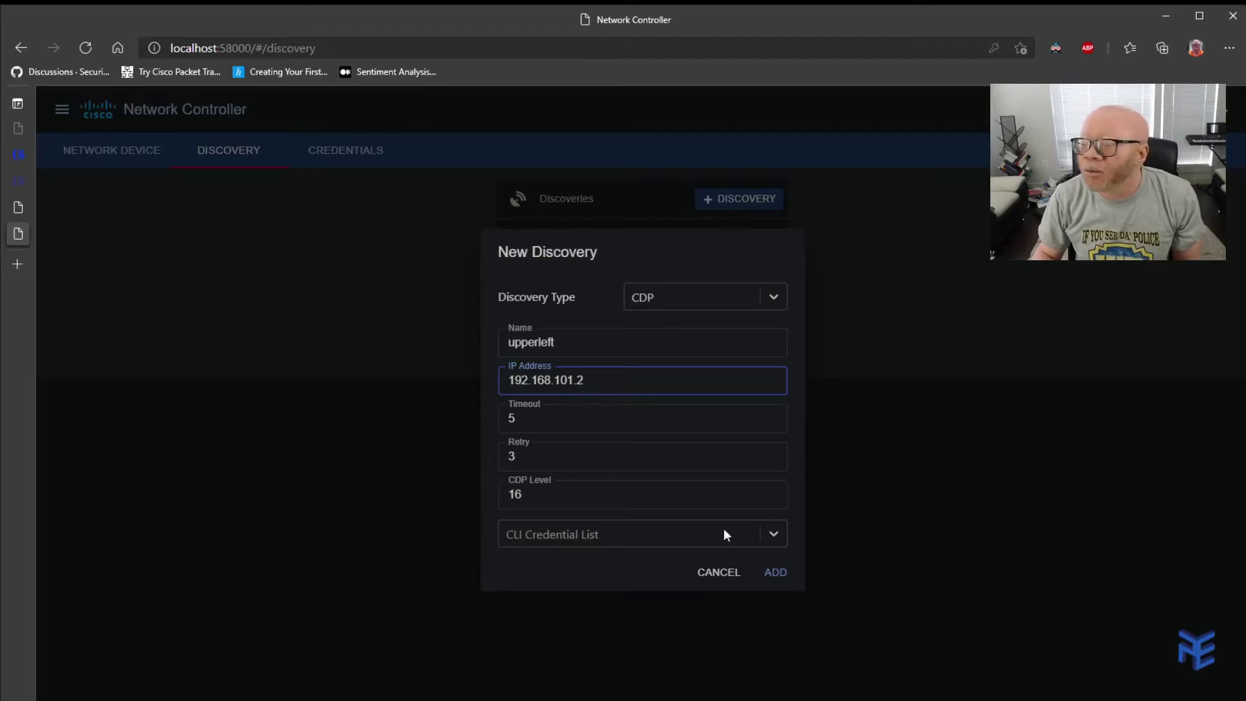
left_click(774, 535)
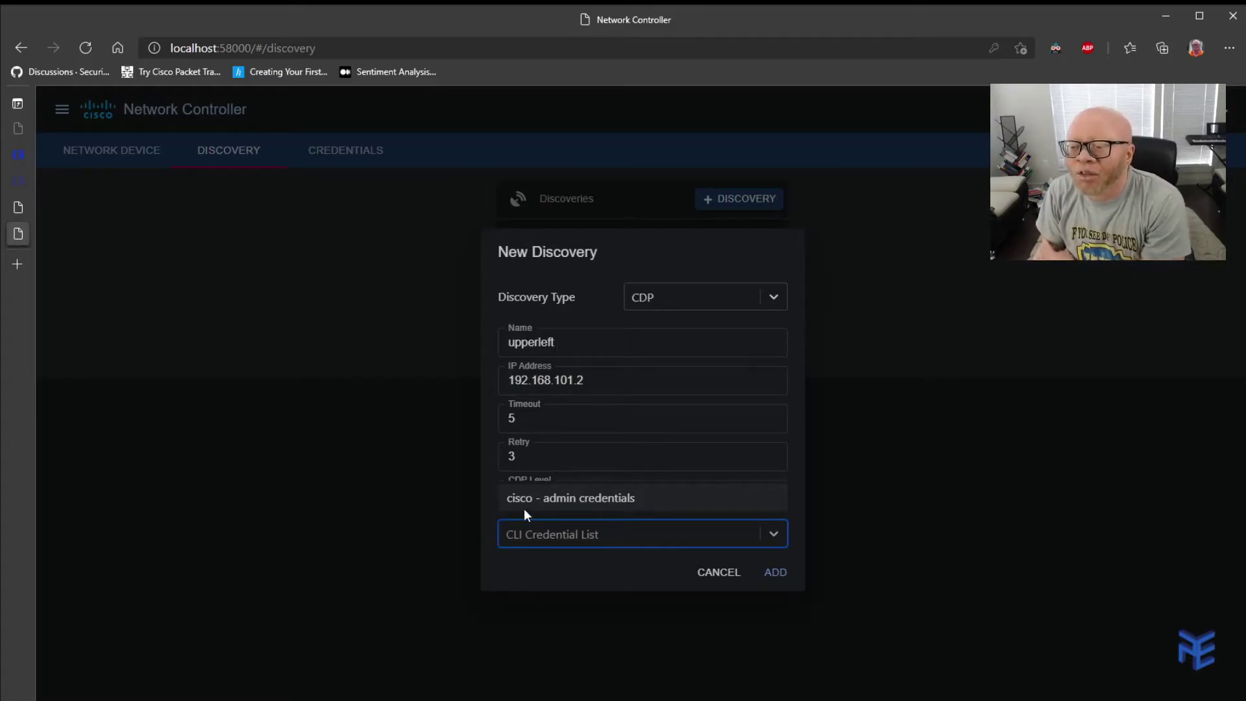
left_click(555, 496)
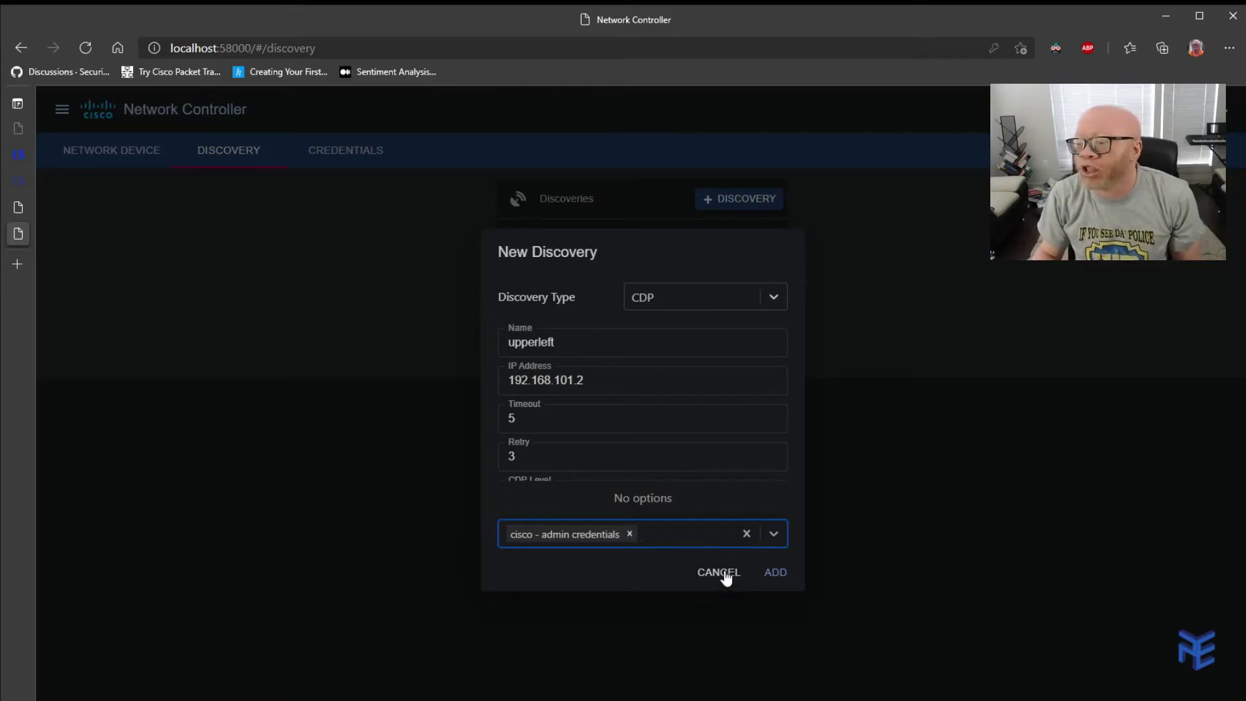
left_click(726, 576)
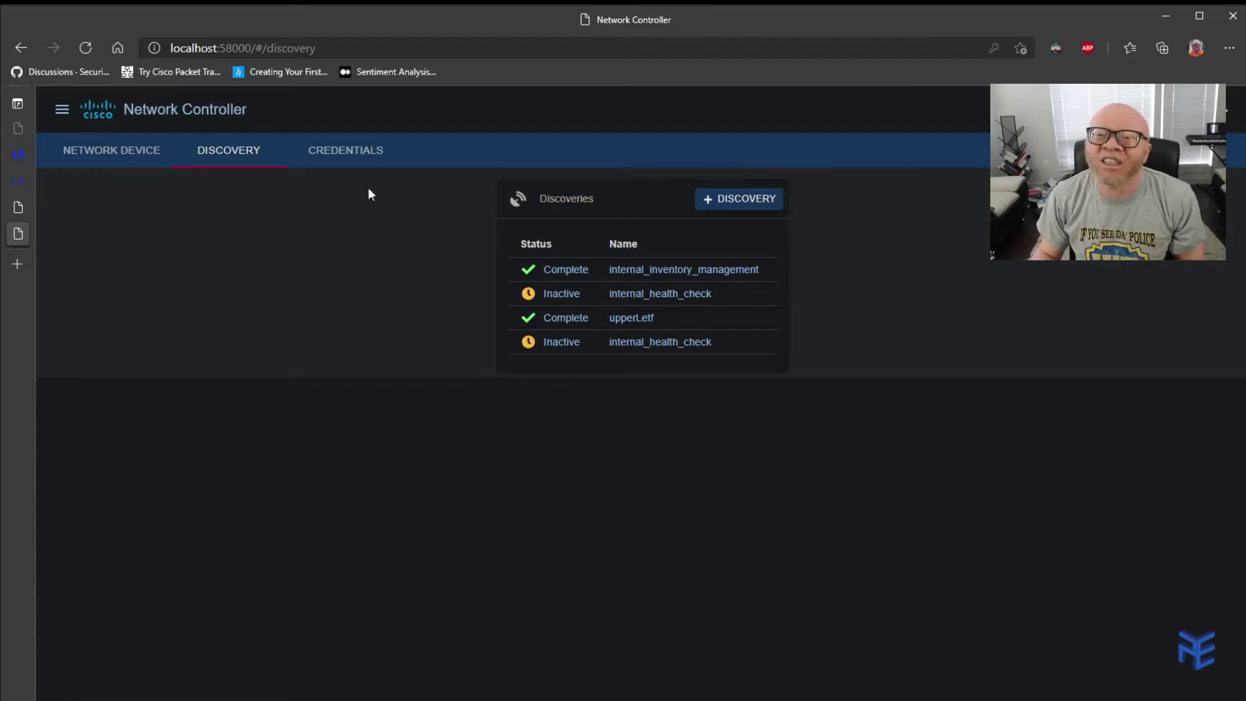
View the controller's network device inventory.
left_click(102, 159)
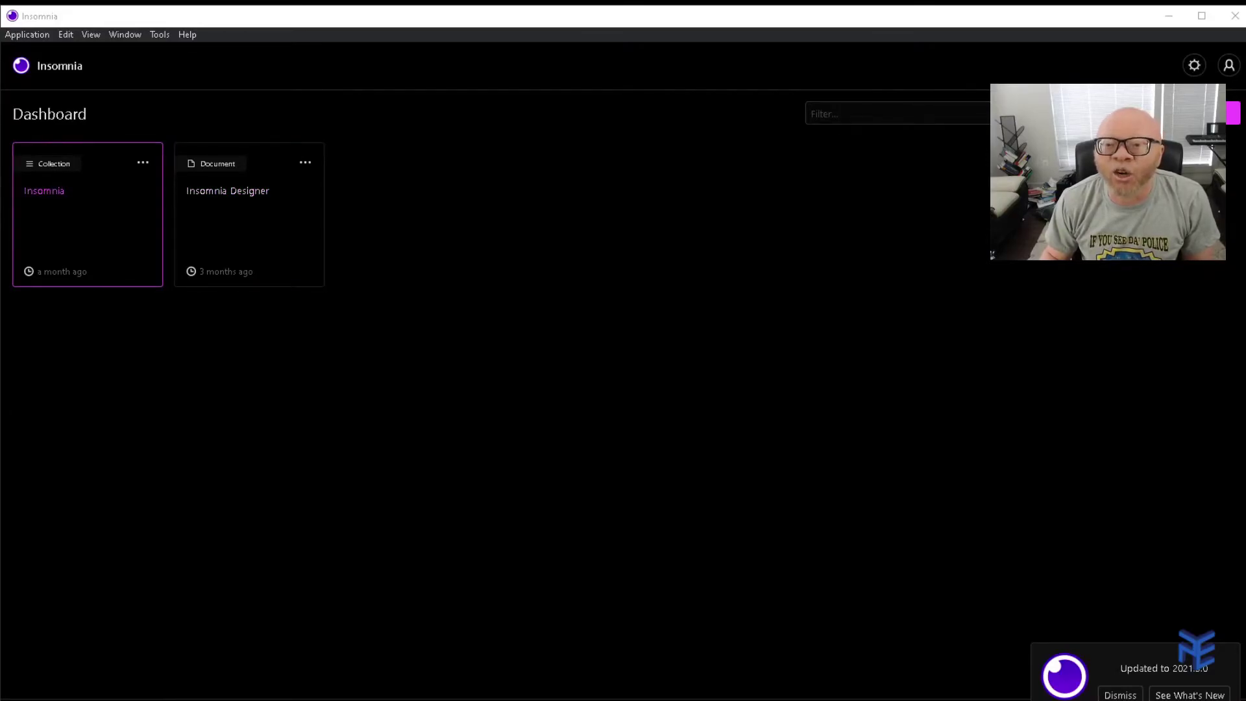
Open the Insomnia collection and choose New Request from the plus dropdown.
left_click(51, 191)
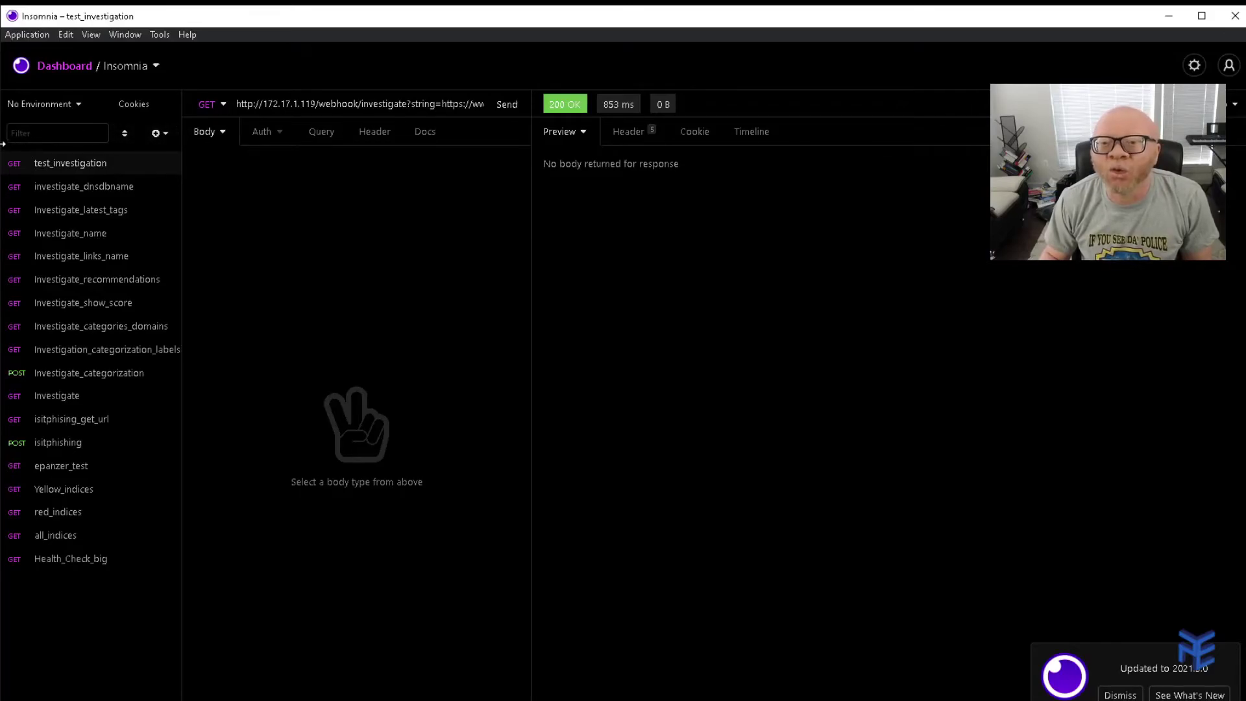
left_click(162, 133)
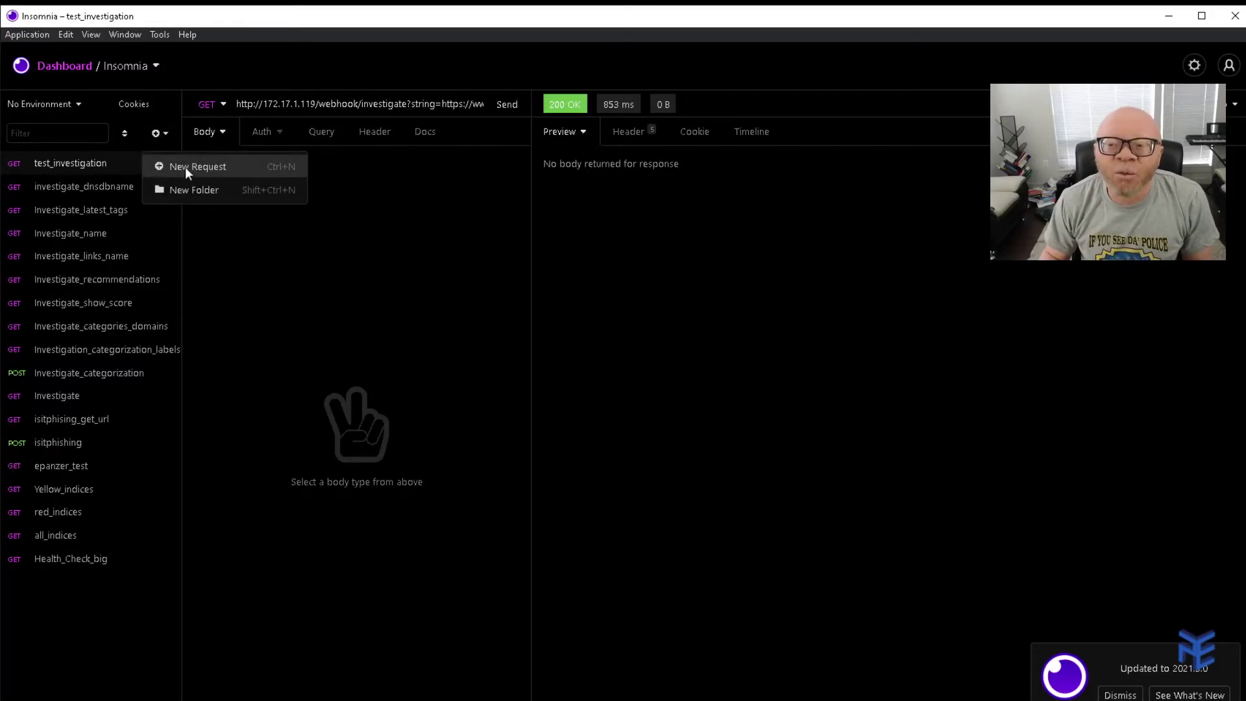
left_click(188, 163)
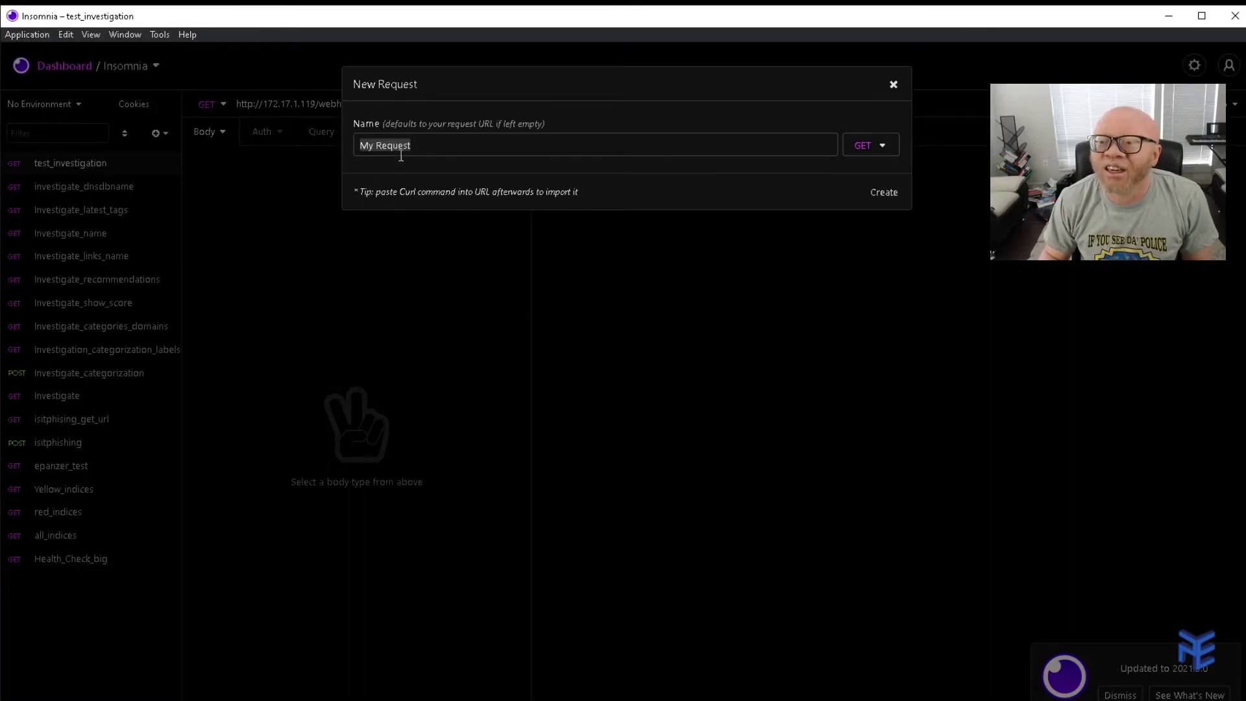
Rename the new request to dnac_first, set its method to POST, and create it.
left_click(435, 141)
double_click(435, 141)
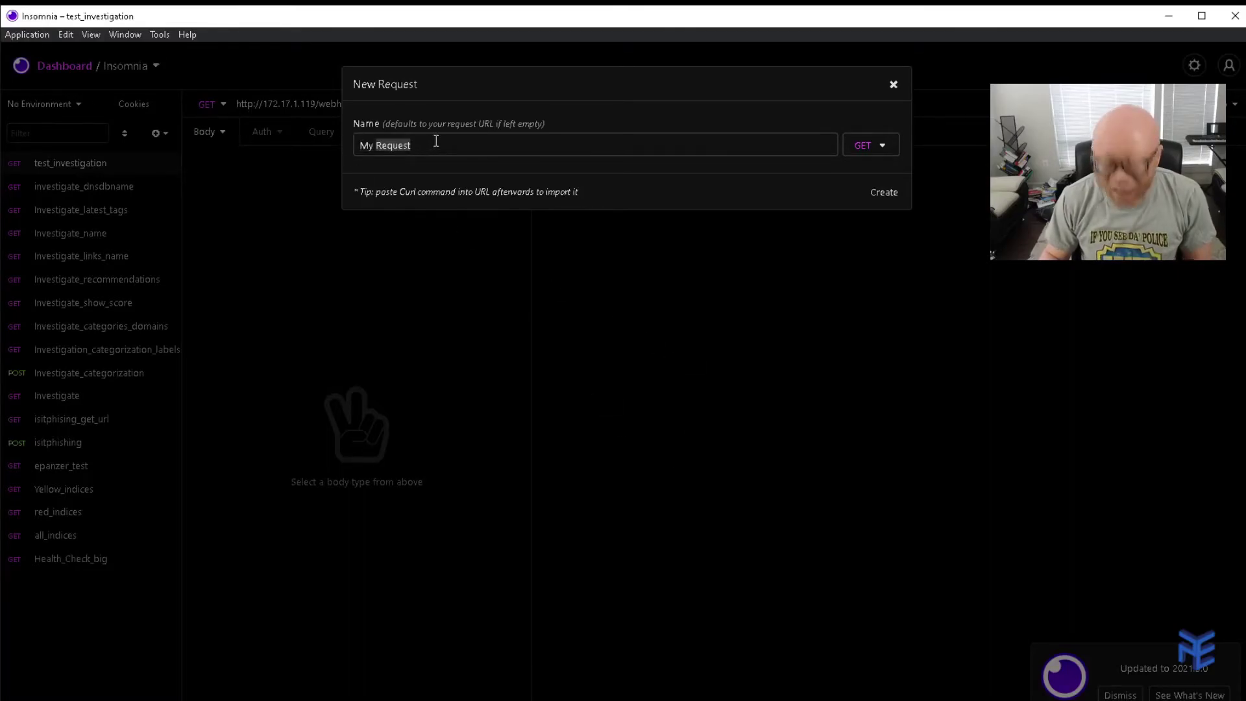
key("BackSpace")
key("BackSpace")
key("BackSpace")
key("BackSpace")
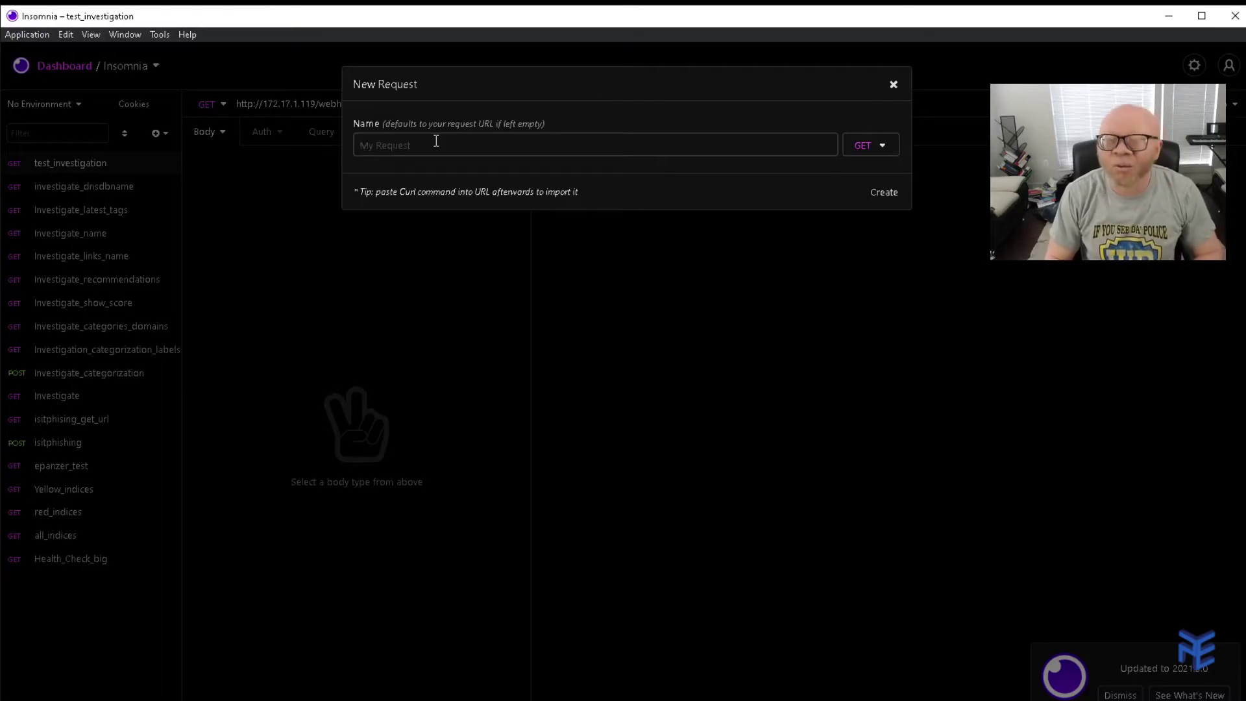
type("c")
key("BackSpace")
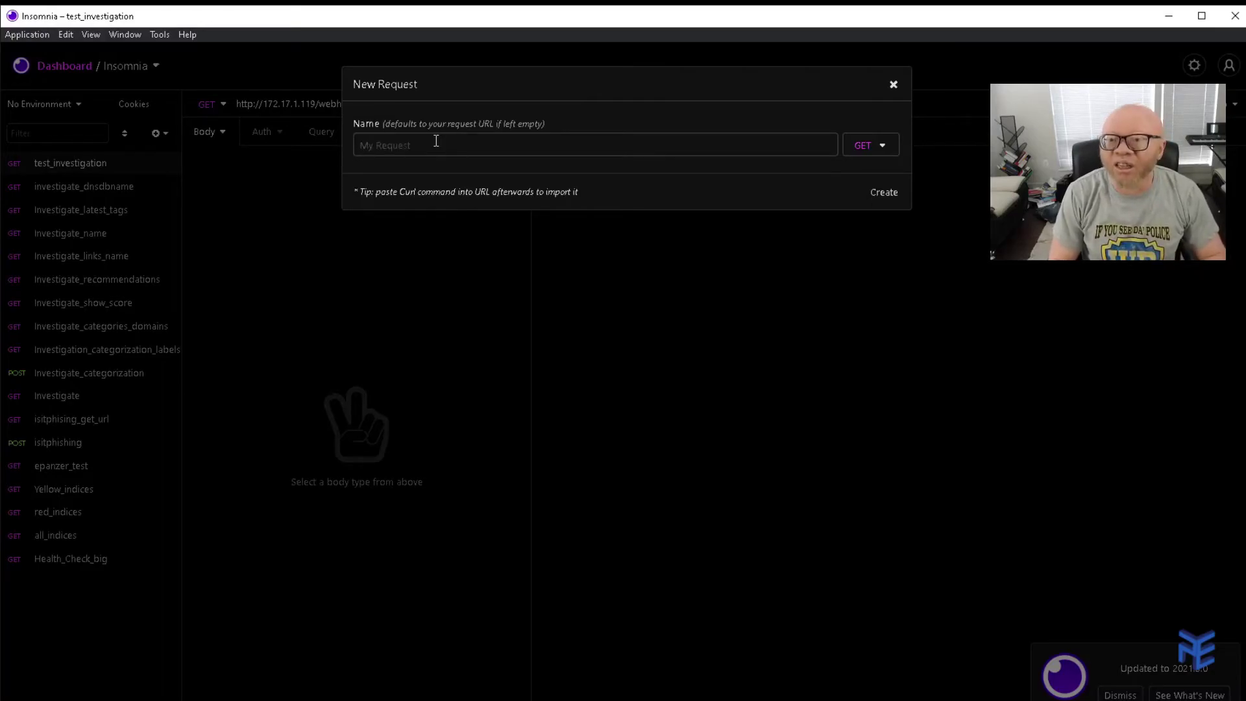
type("dnac_first")
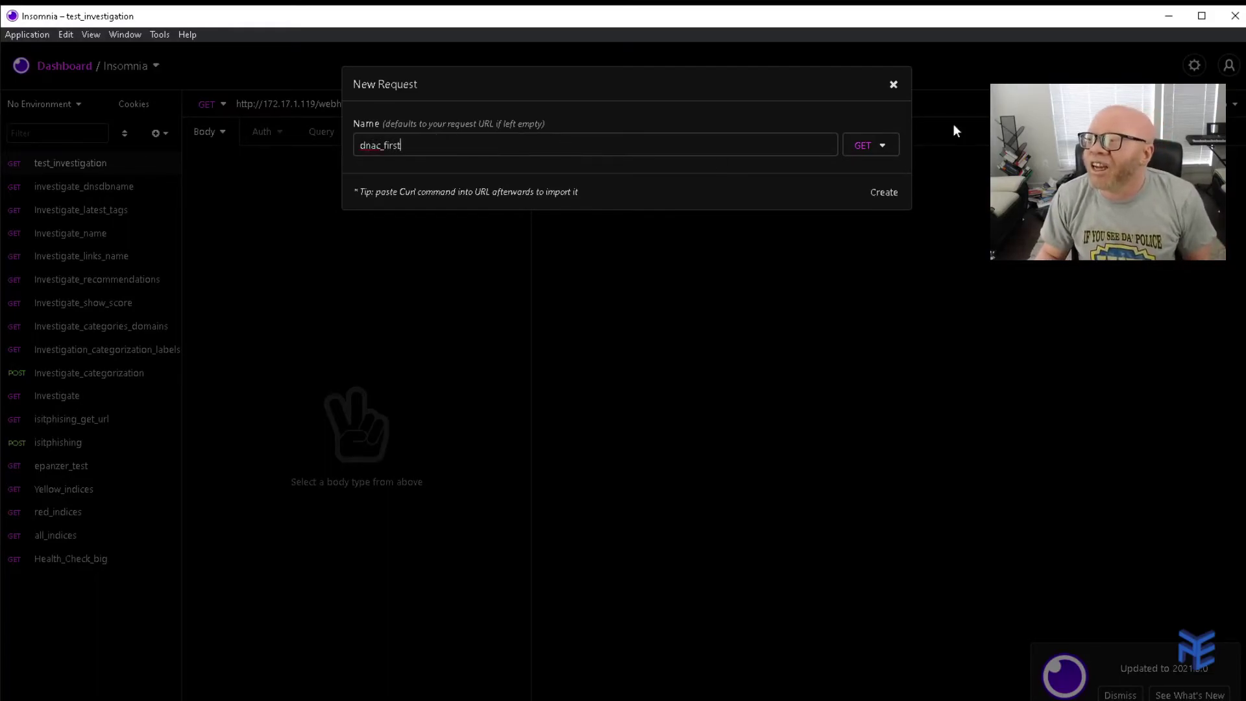
left_click(879, 145)
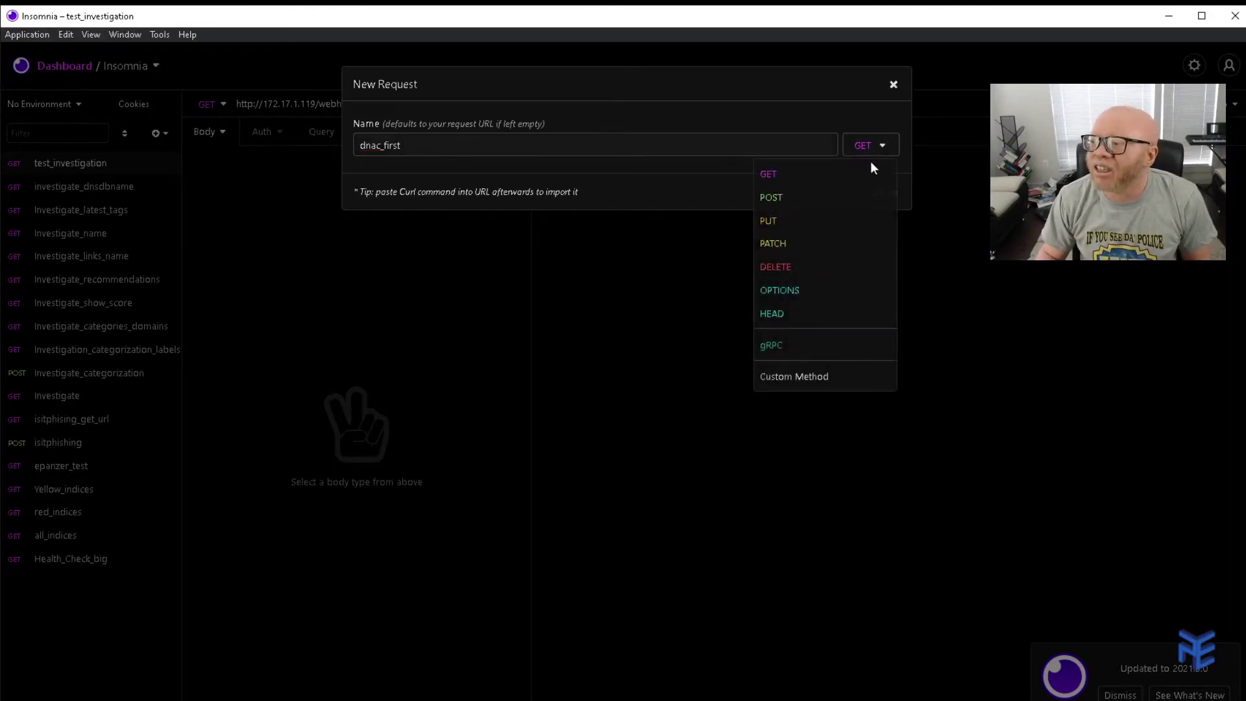
left_click(795, 192)
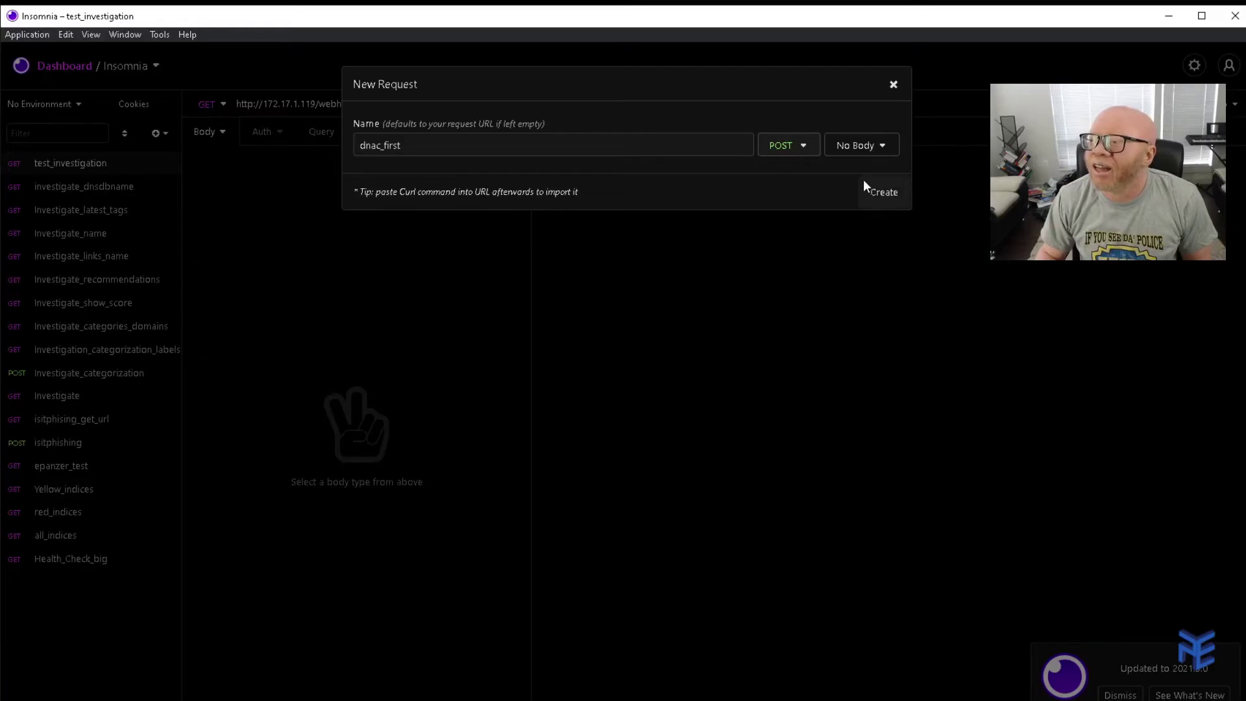
left_click(890, 193)
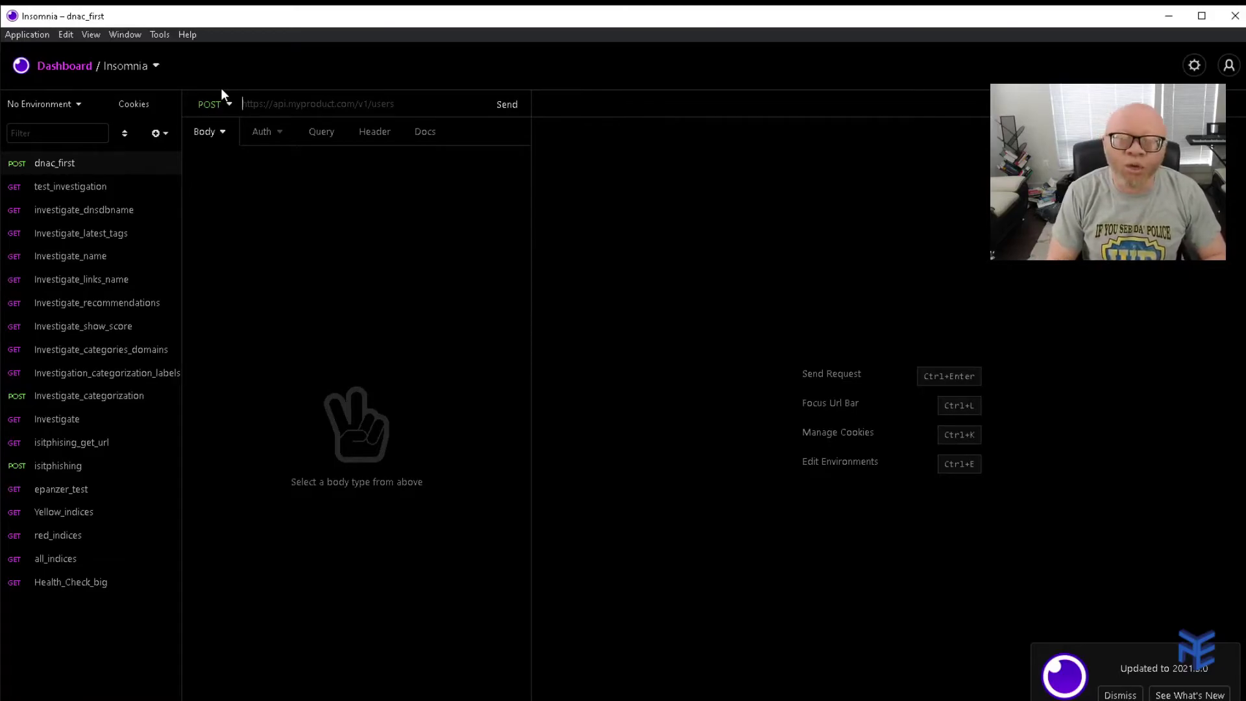
type("htt")
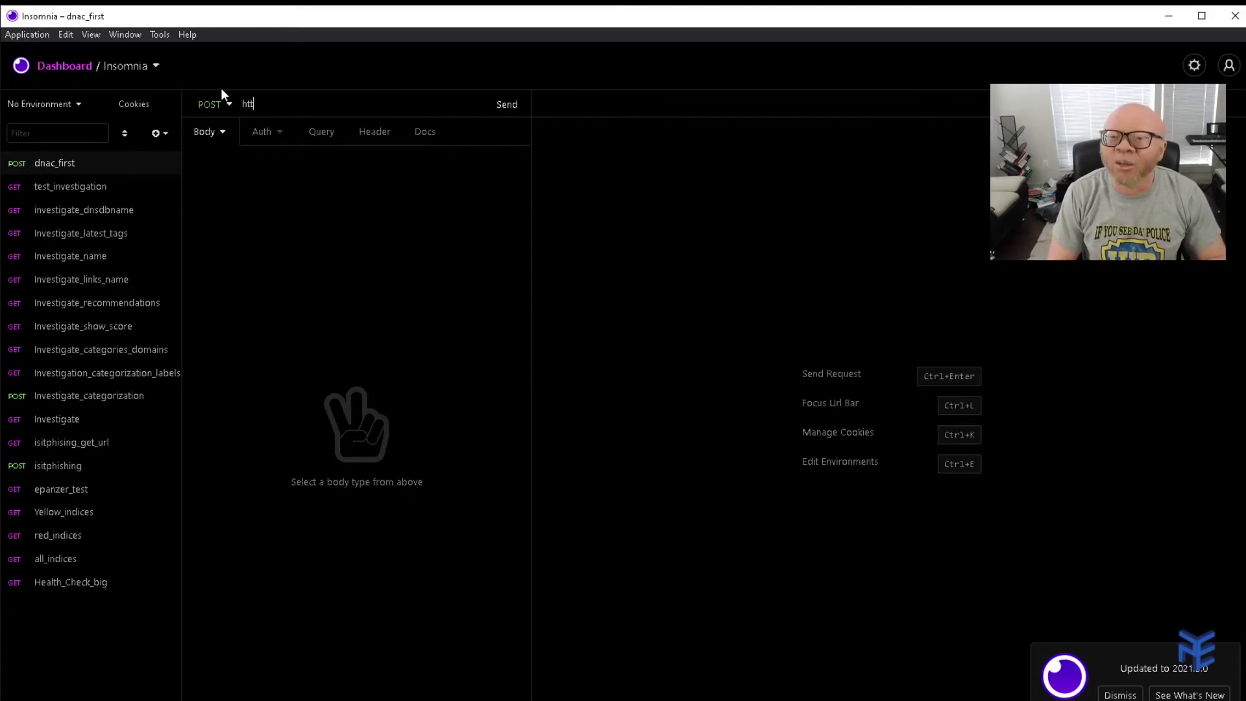
type("p://")
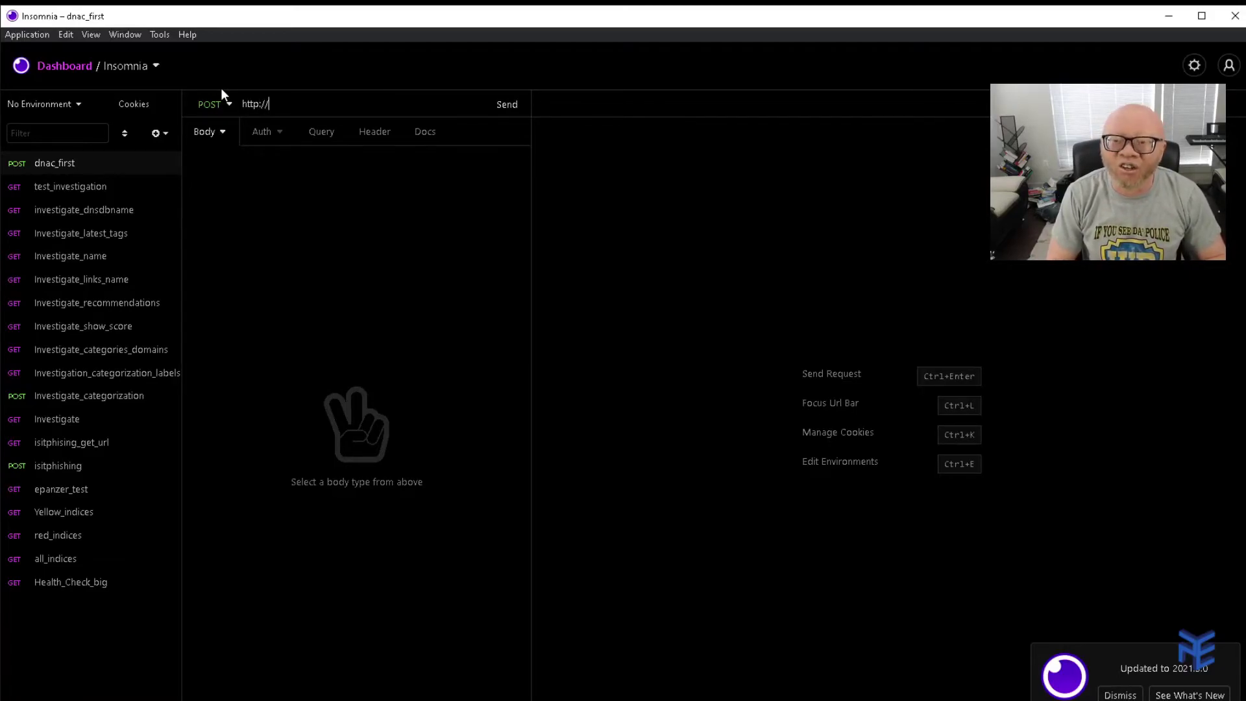
type("loc")
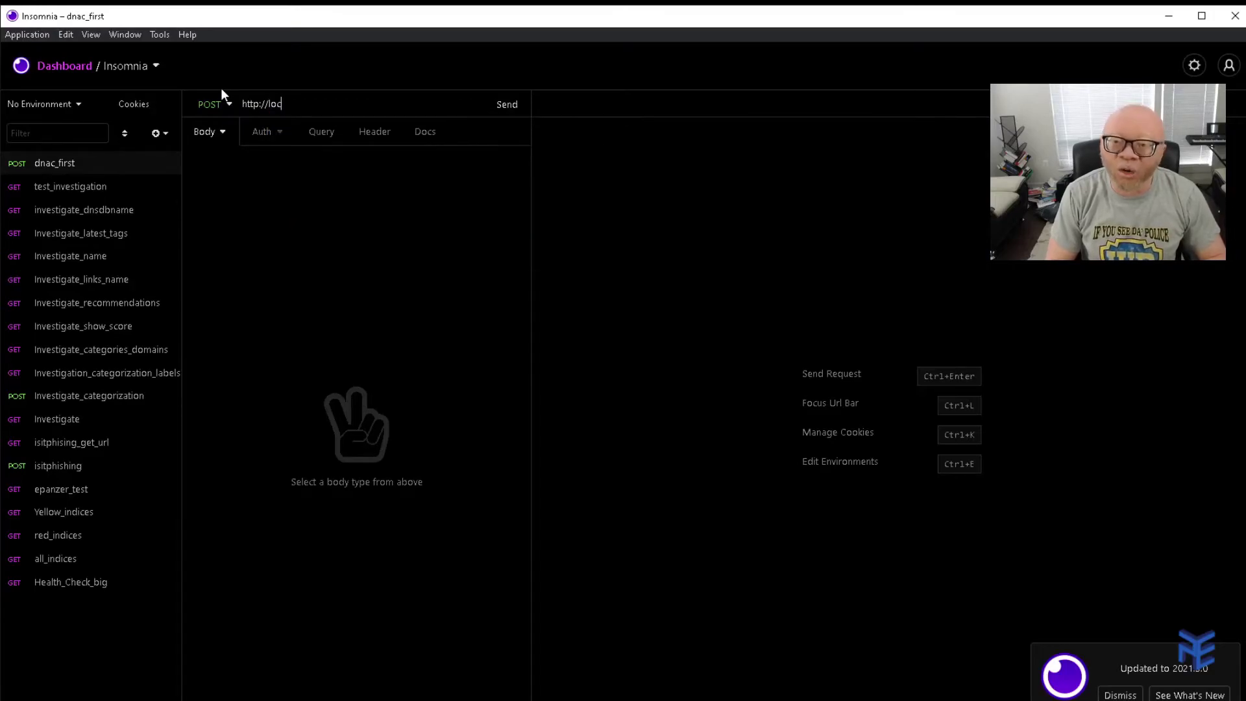
type("alhost:")
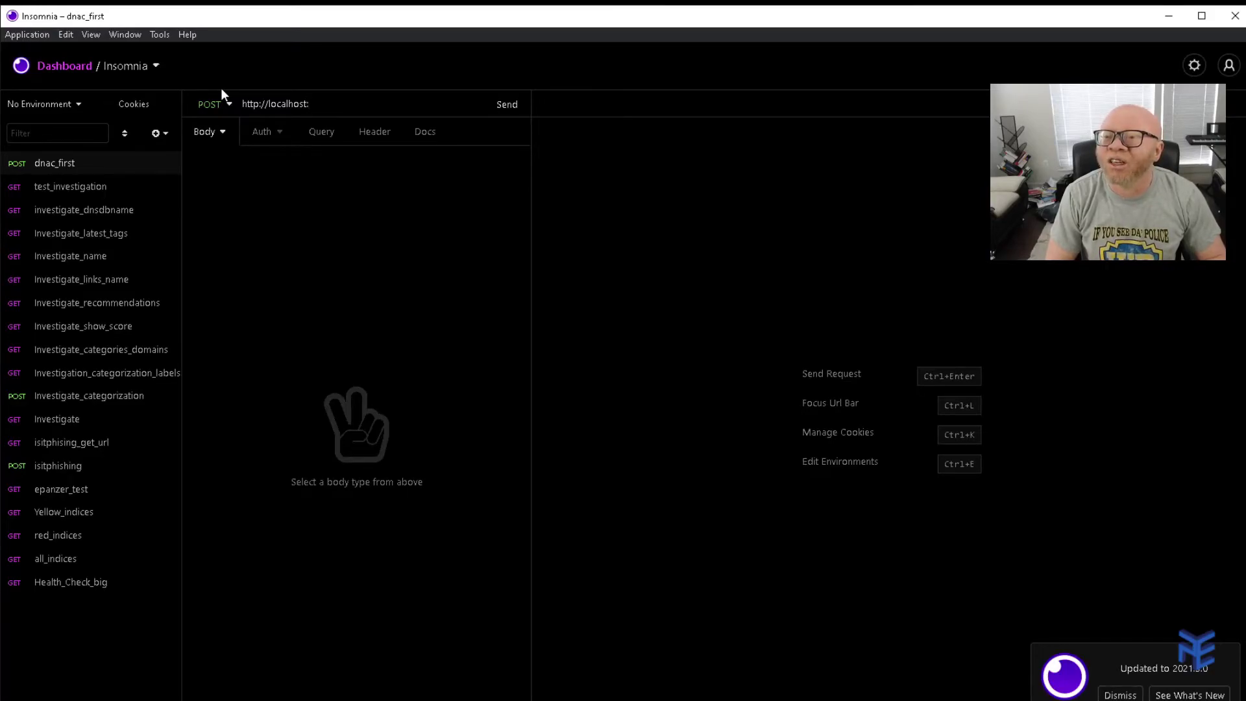
type("5")
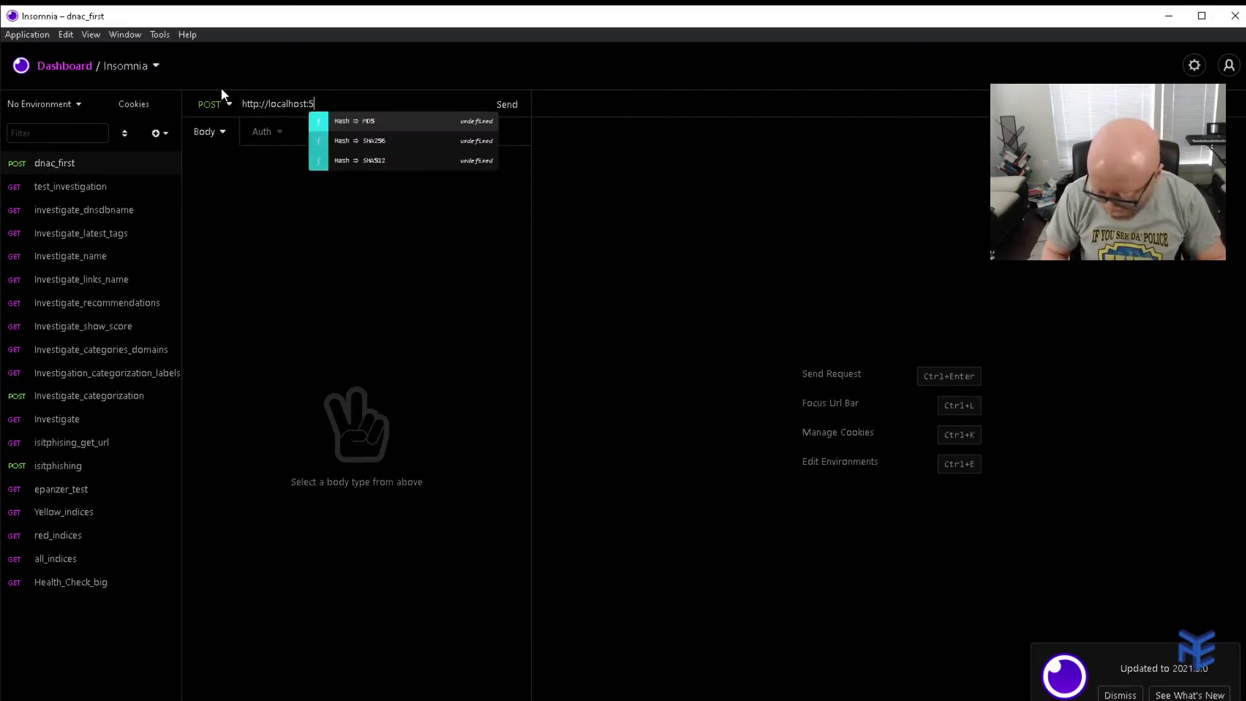
type("8000")
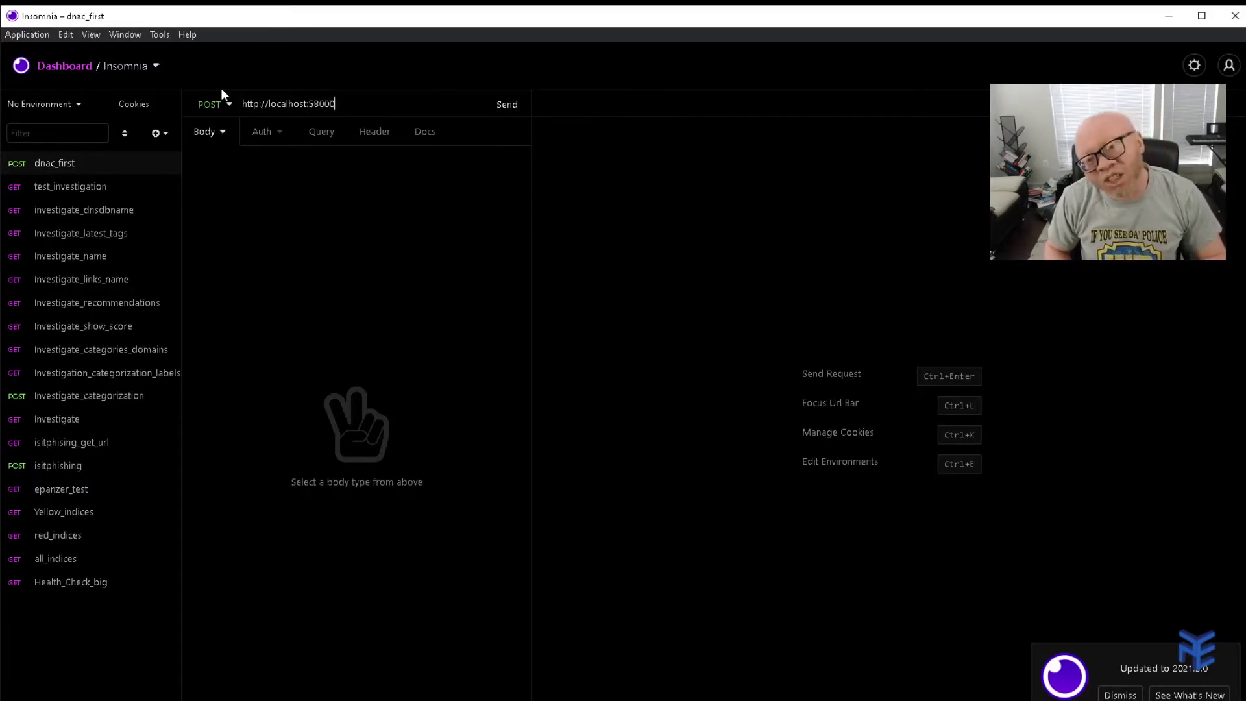
type("/")
type("ap")
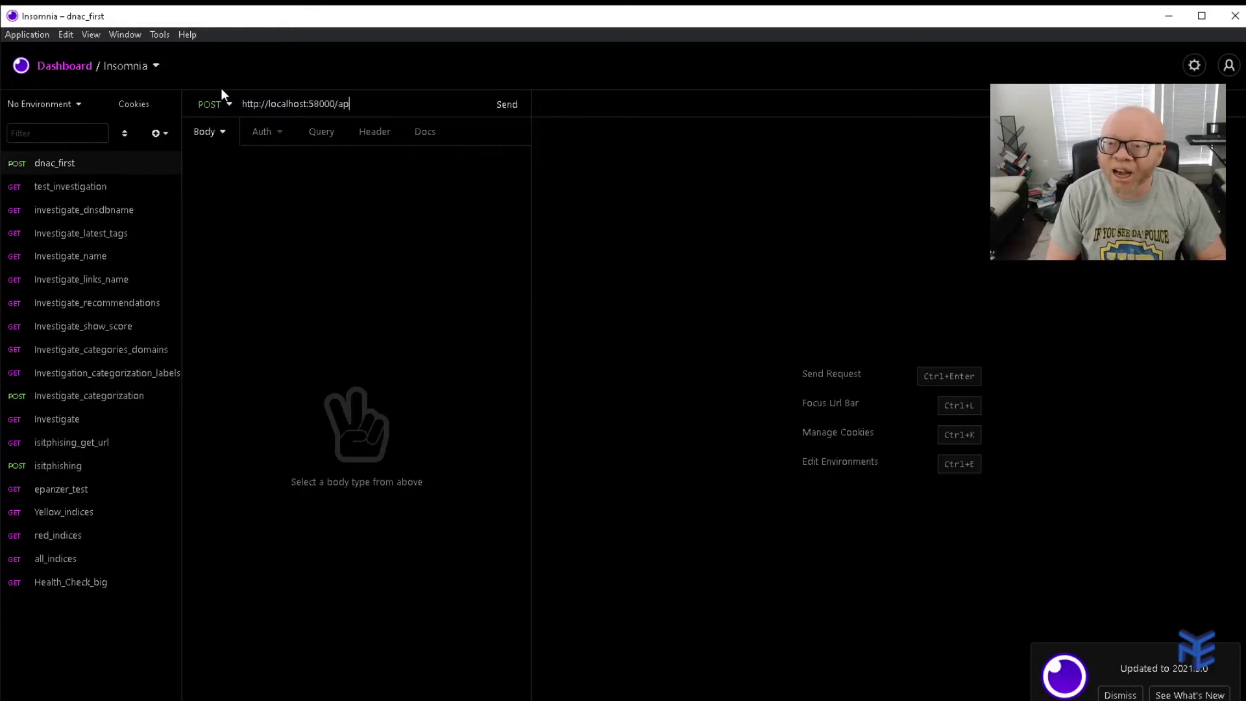
type("i/v")
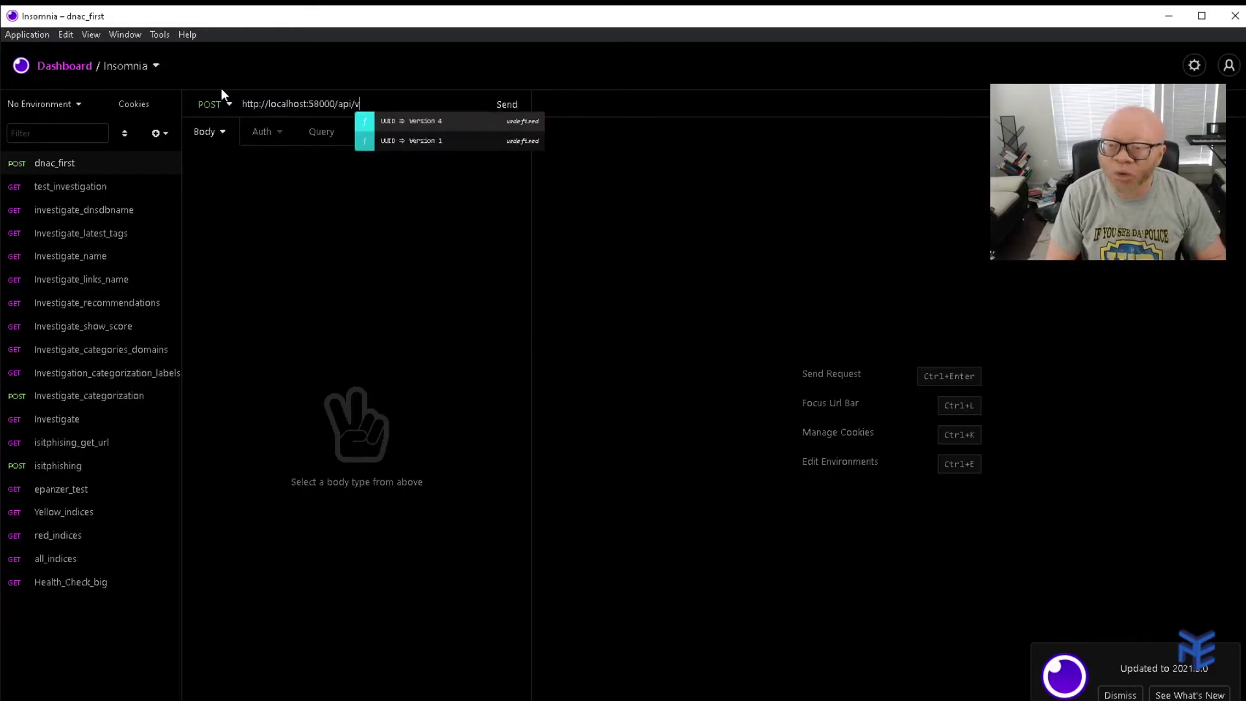
type("1/")
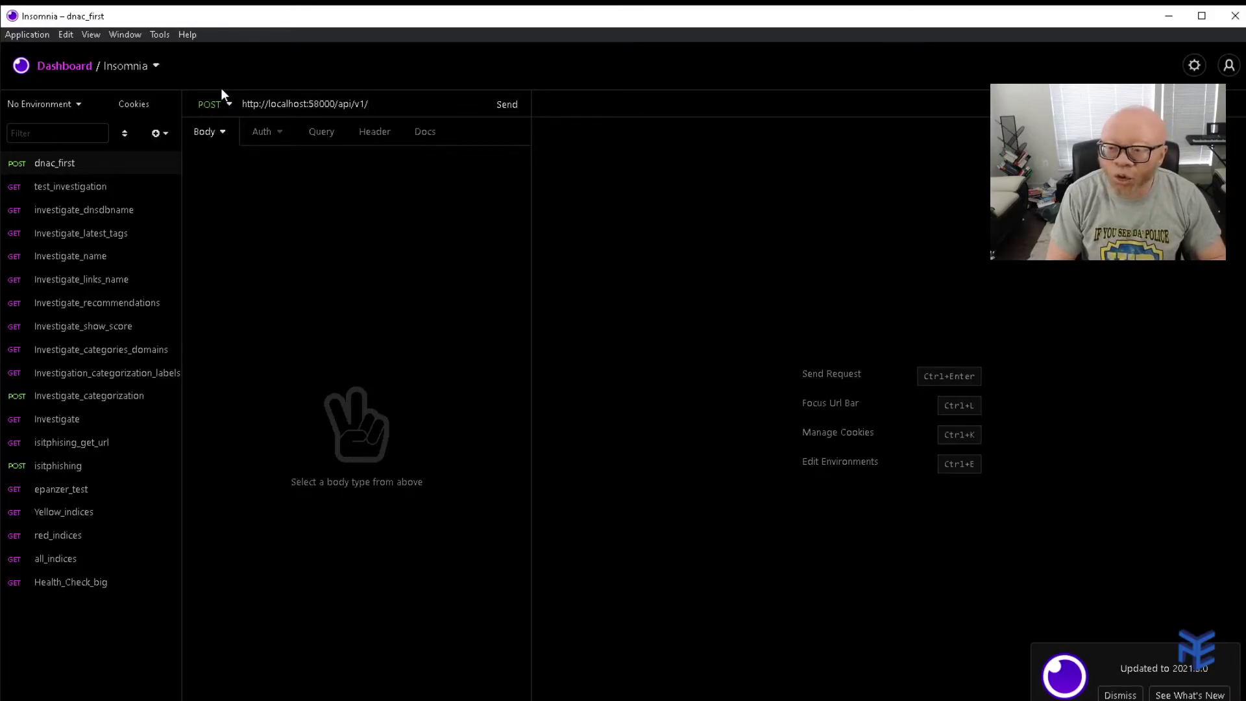
type("ticket")
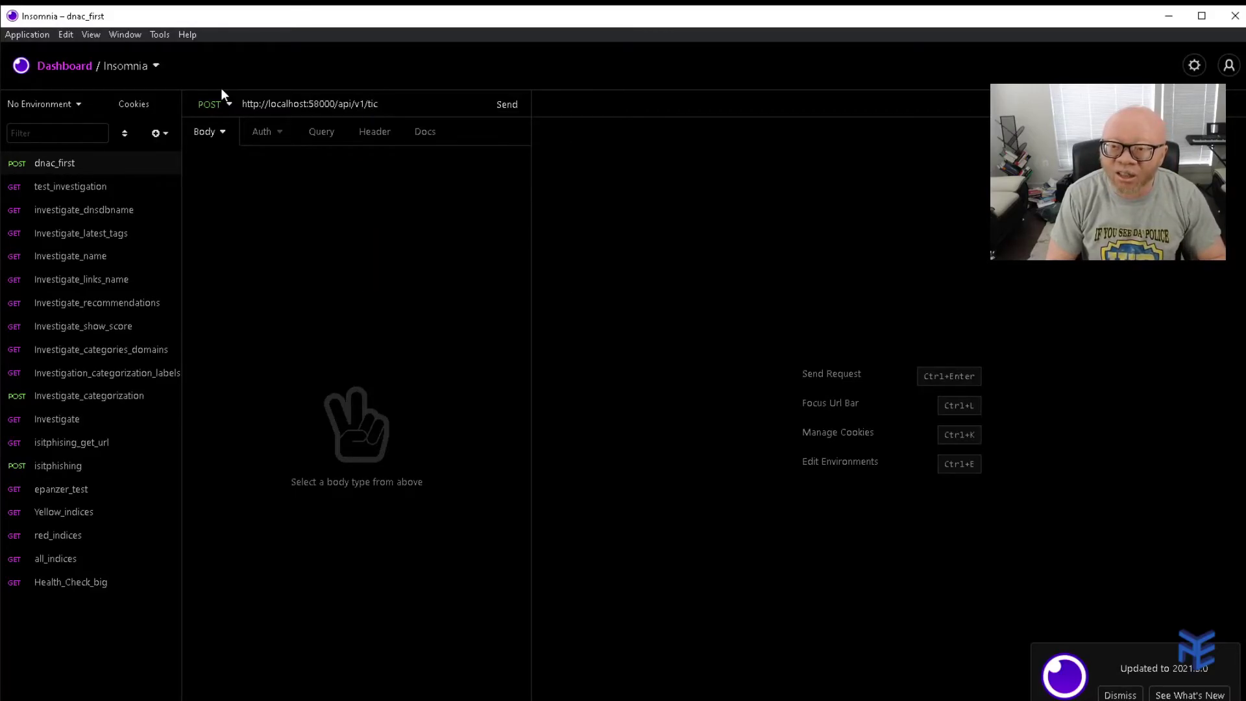
key("alt+Tab")
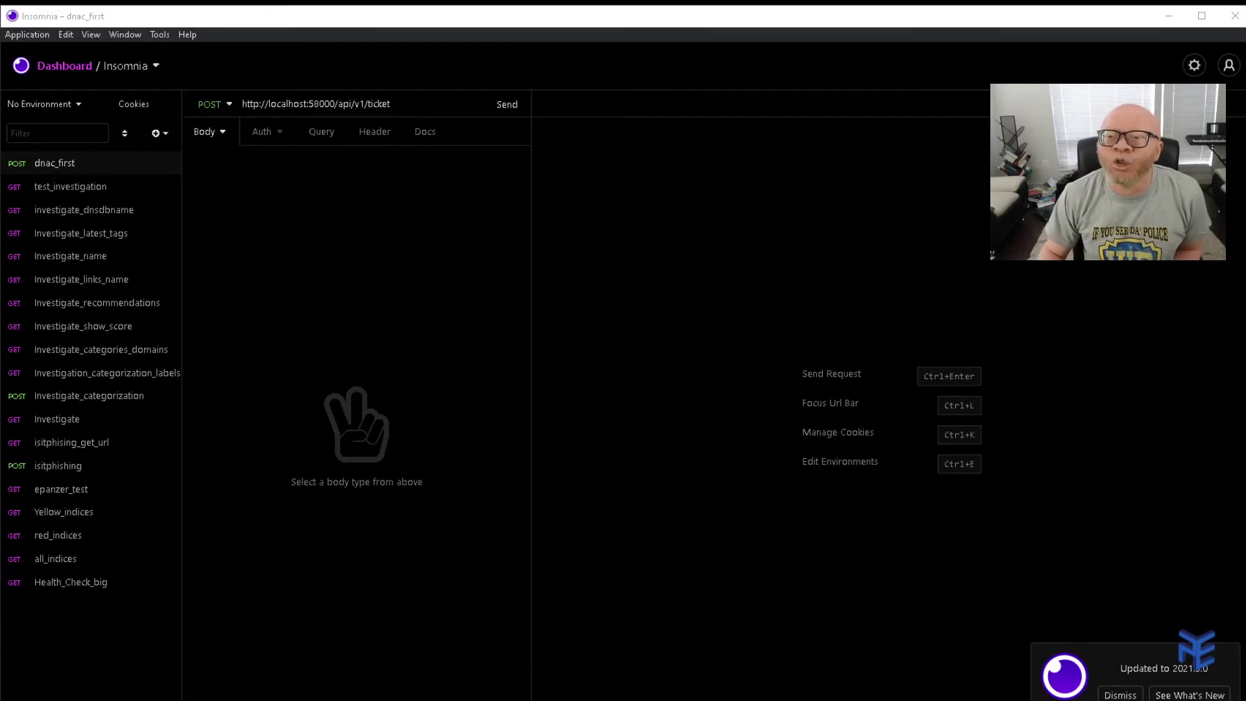
left_click(223, 131)
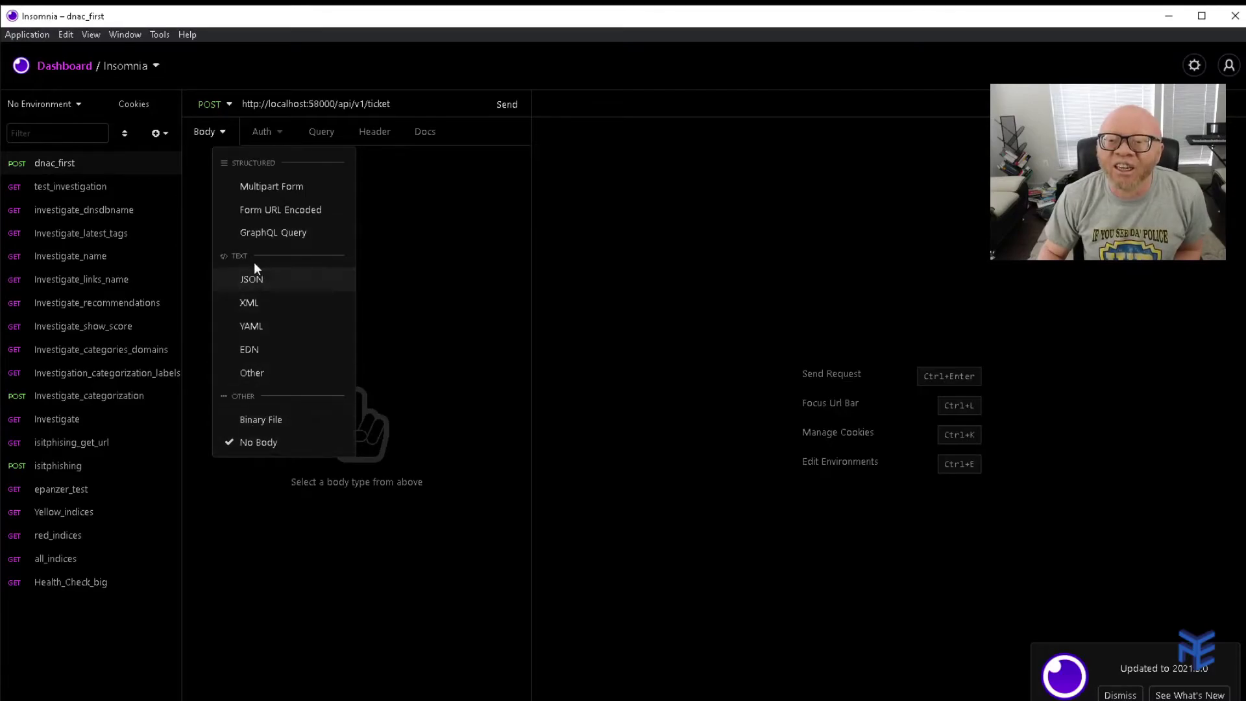
Choose a JSON body, enter the controller username and password fields, and format it.
left_click(256, 277)
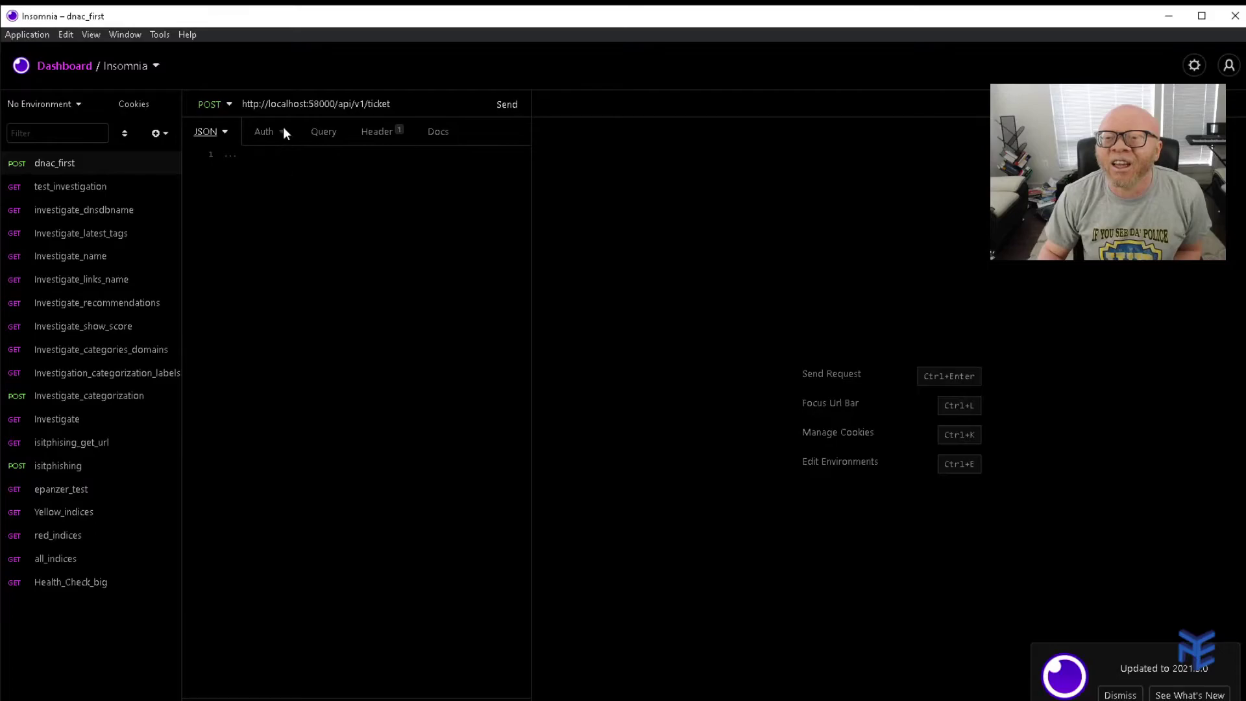
left_click(275, 159)
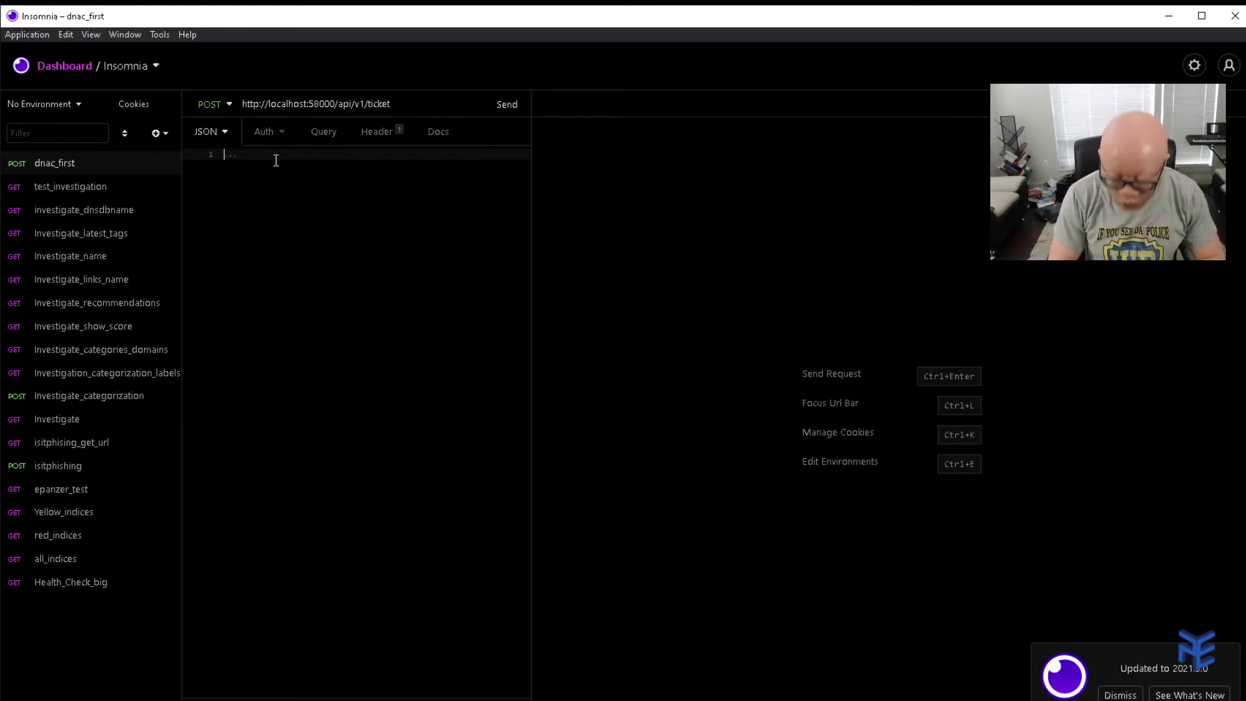
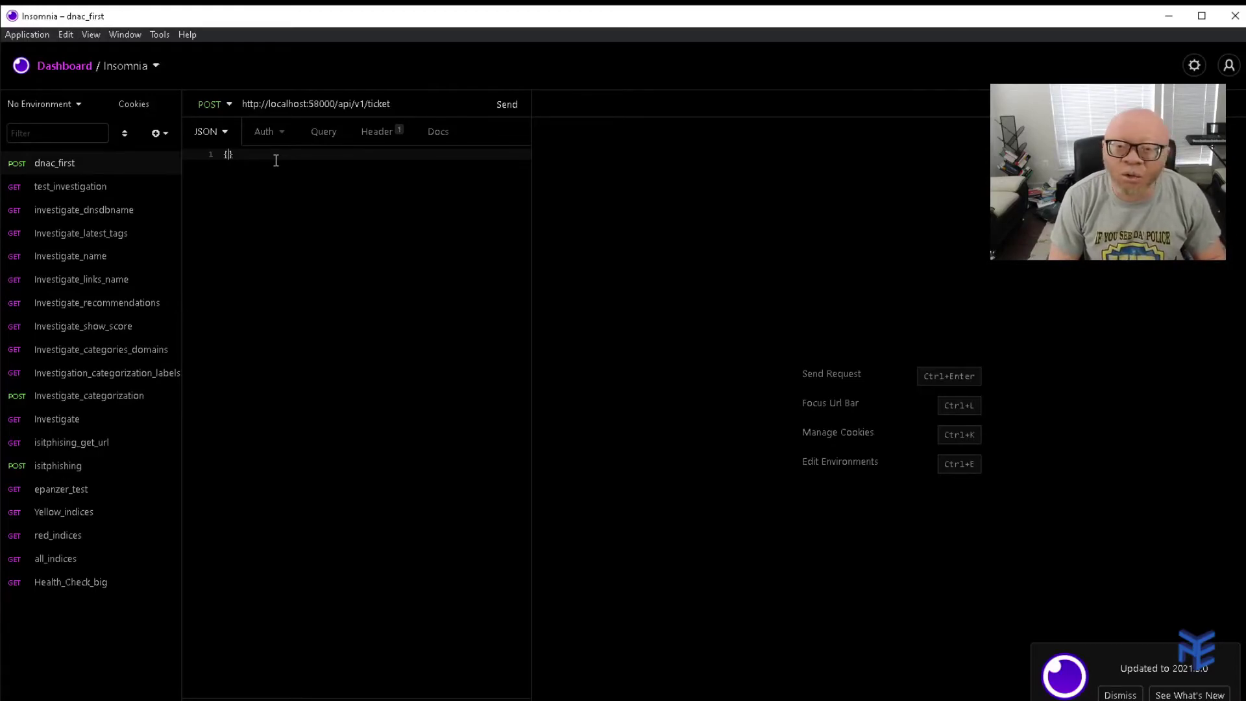
key("Return")
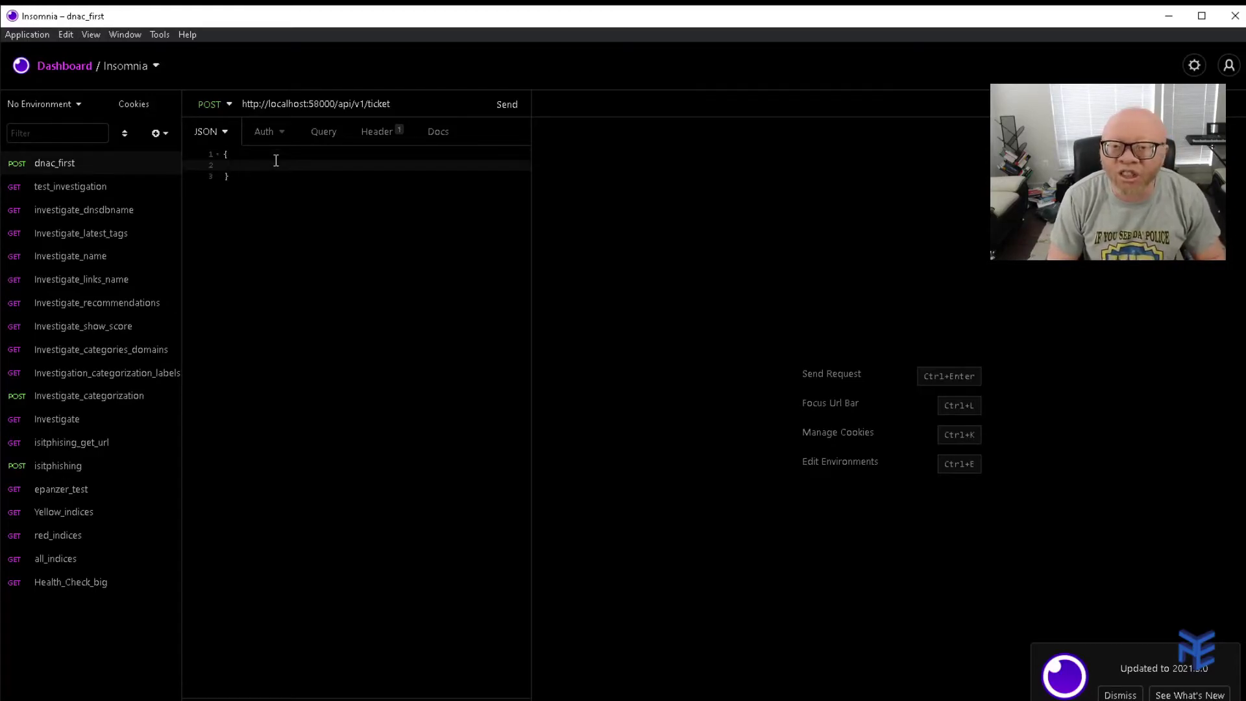
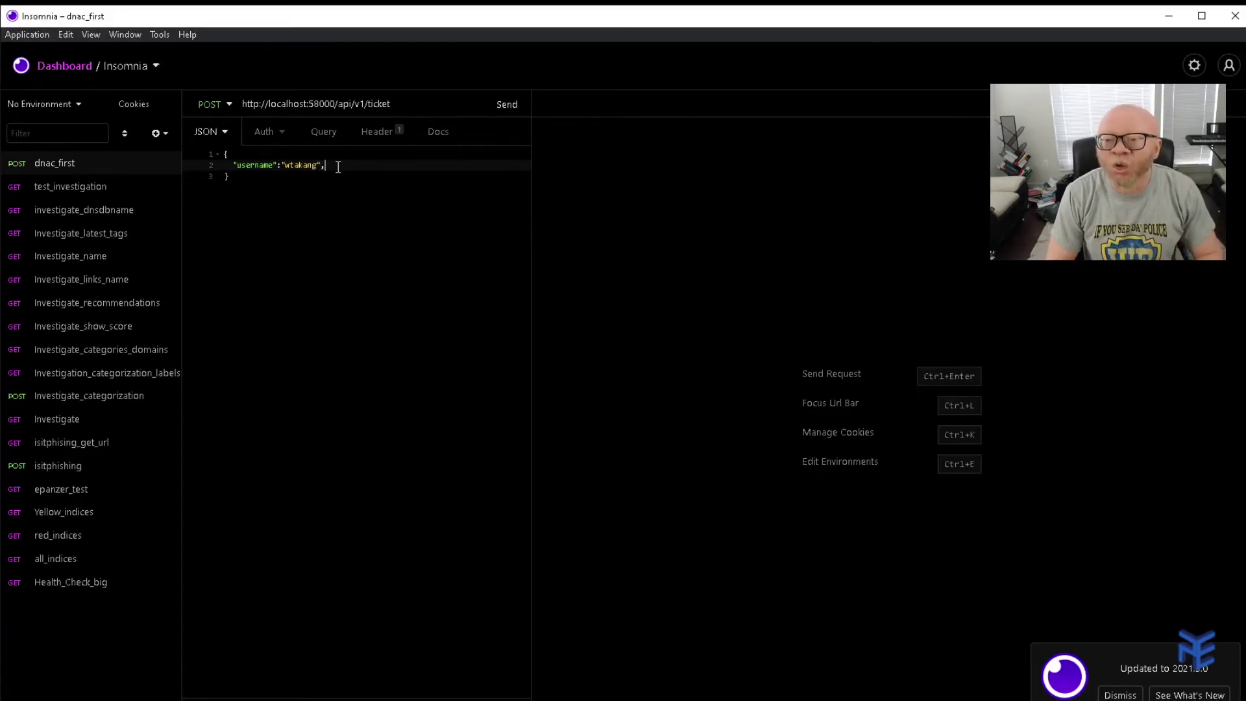
key("Return")
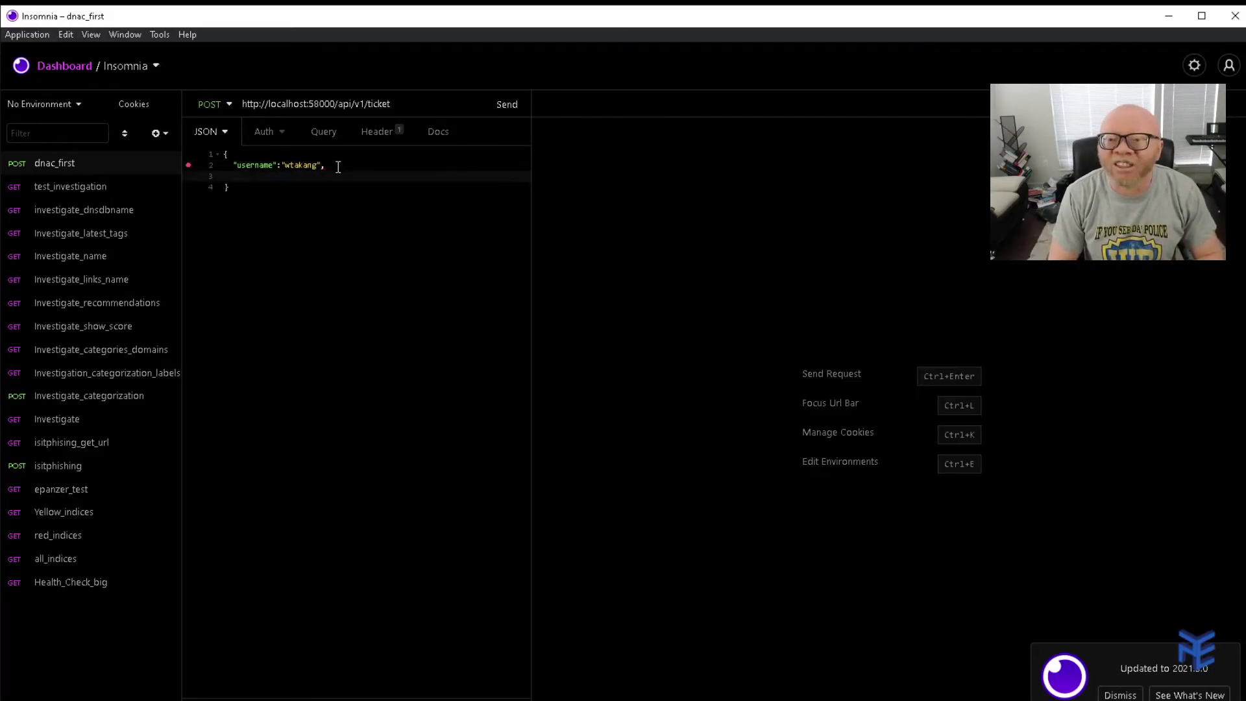
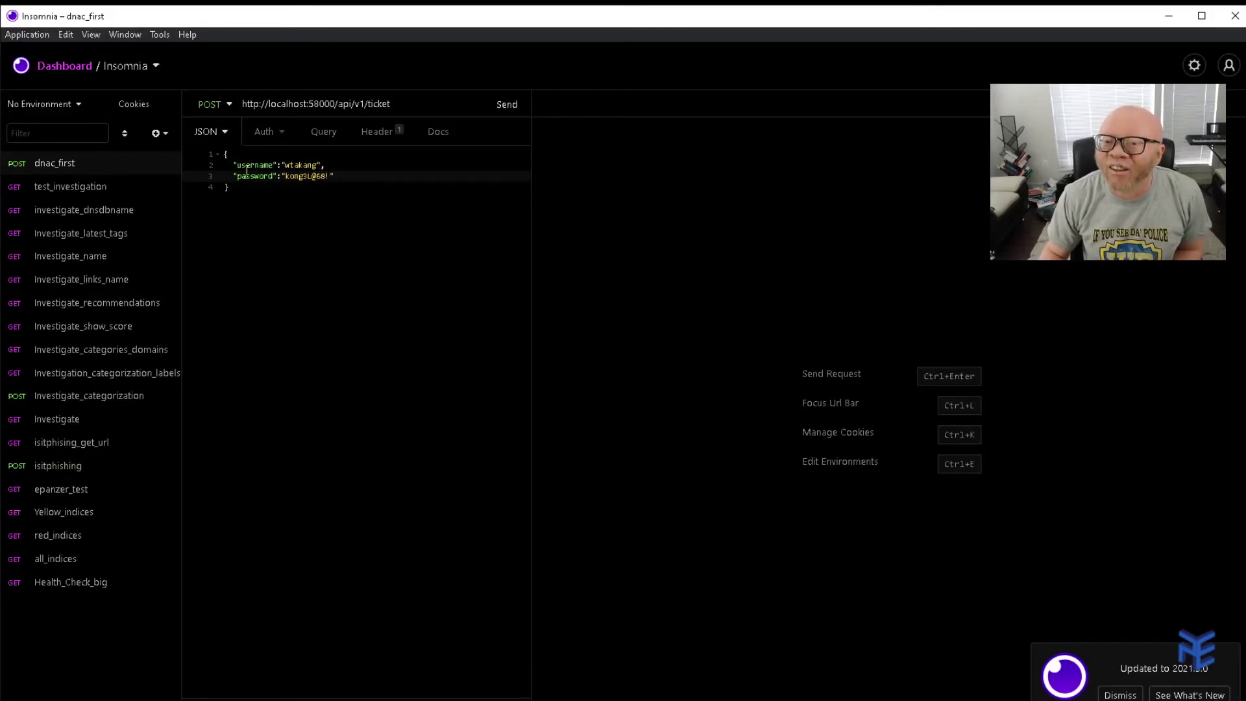
key("ctrl+shift+f")
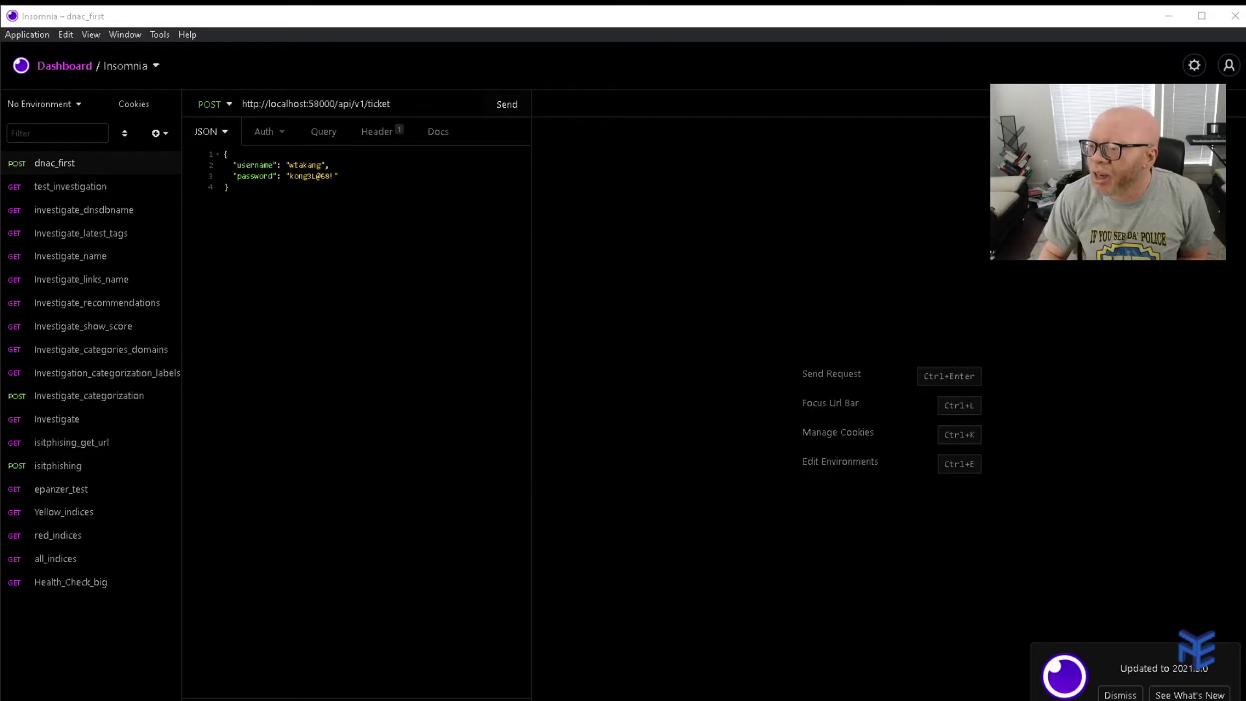
Send the ticket request to get 201 Created and highlight the returned serviceTicket value.
left_click(509, 103)
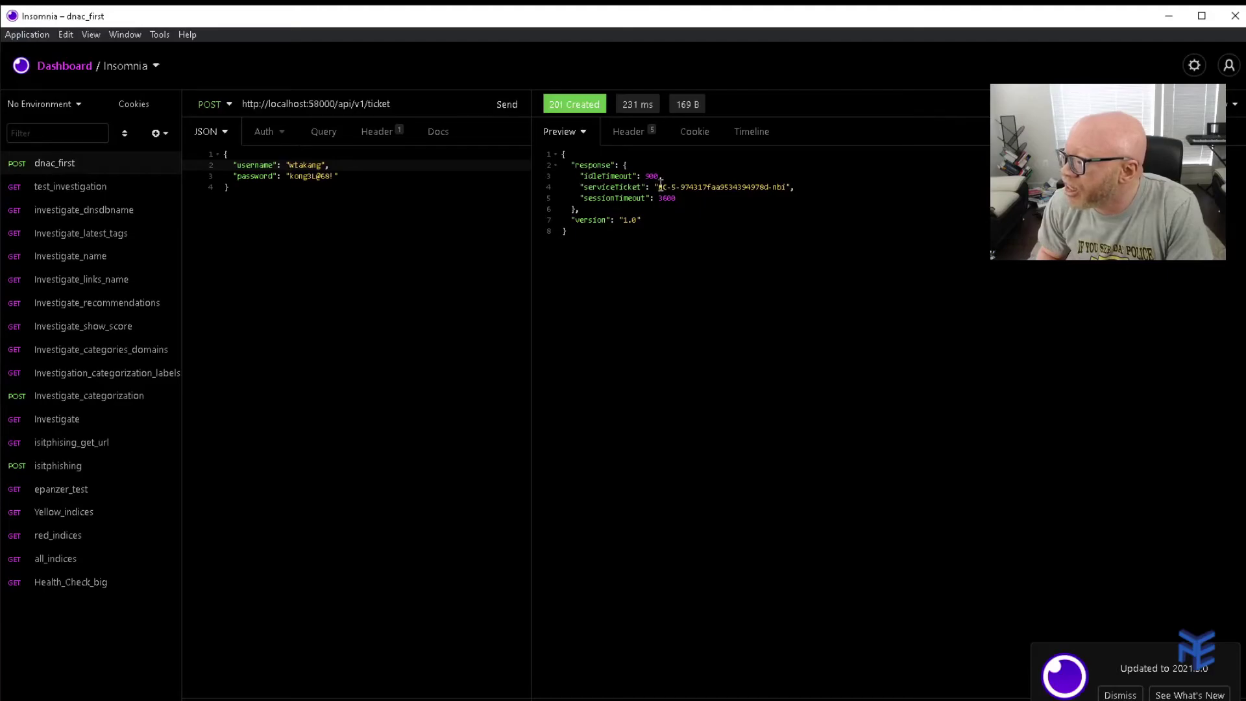
left_click_drag(658, 186, 783, 187)
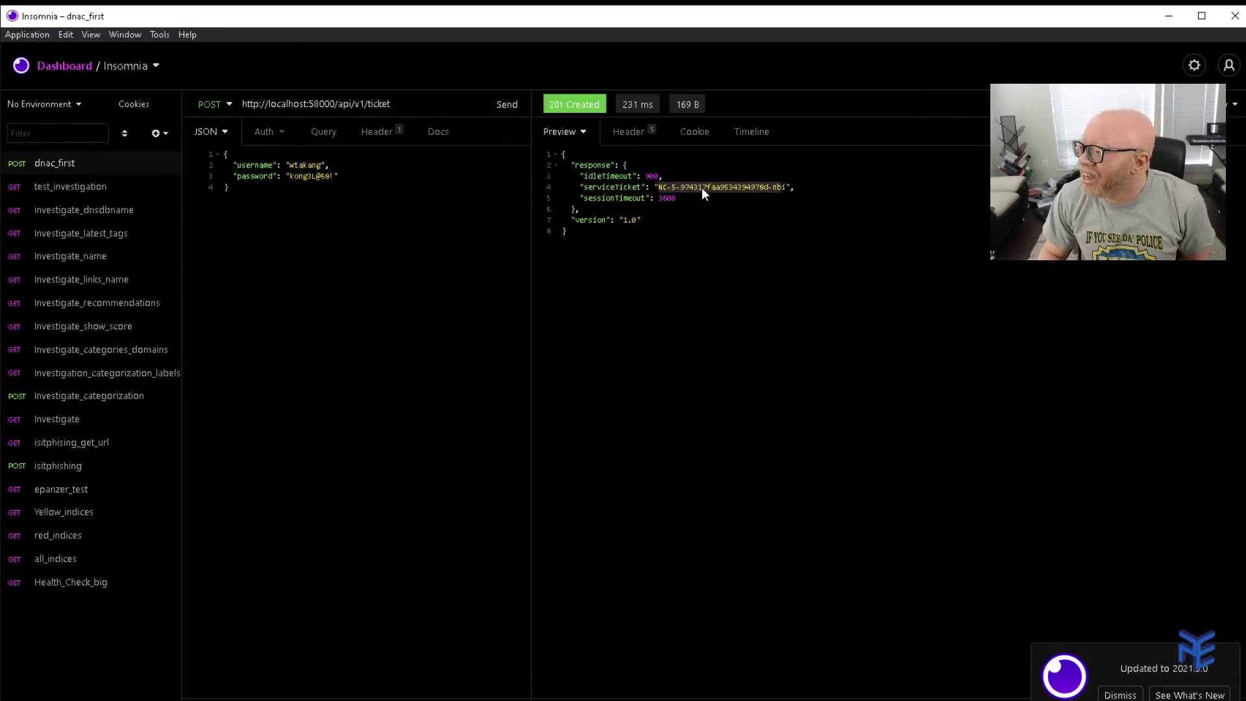
left_click(784, 187)
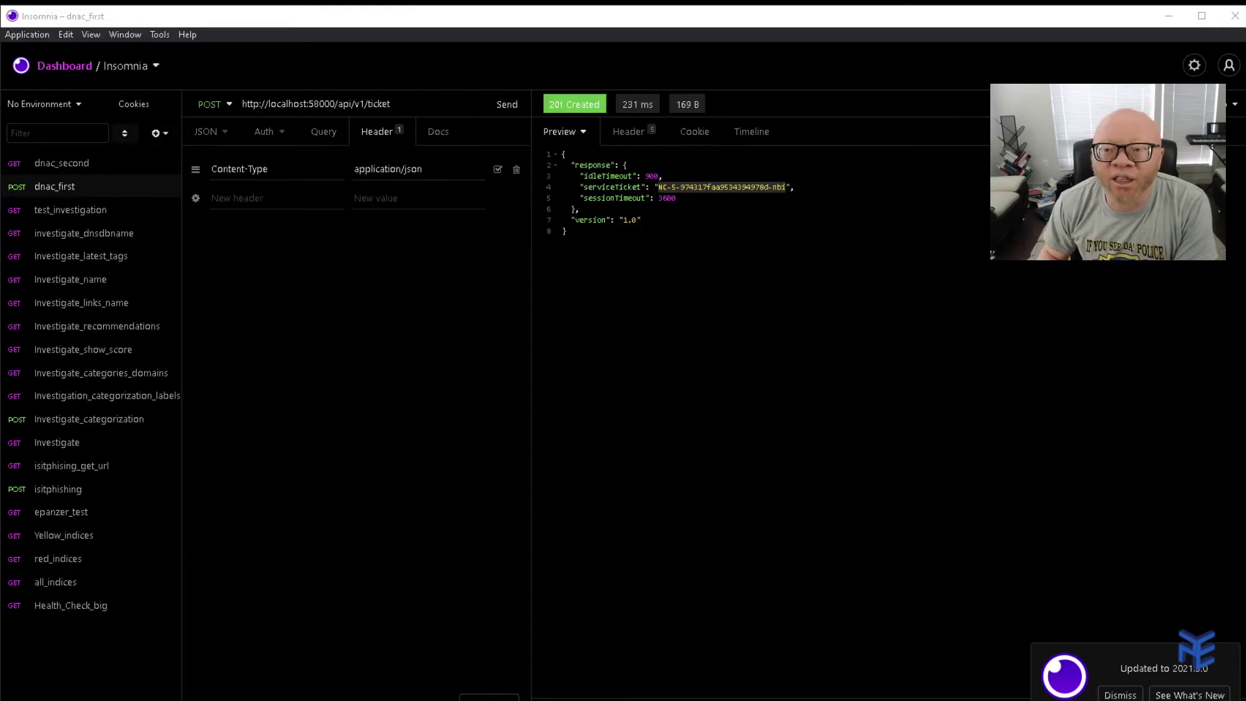
Add a new GET request named netword_devices from the sidebar's request options.
left_click(161, 132)
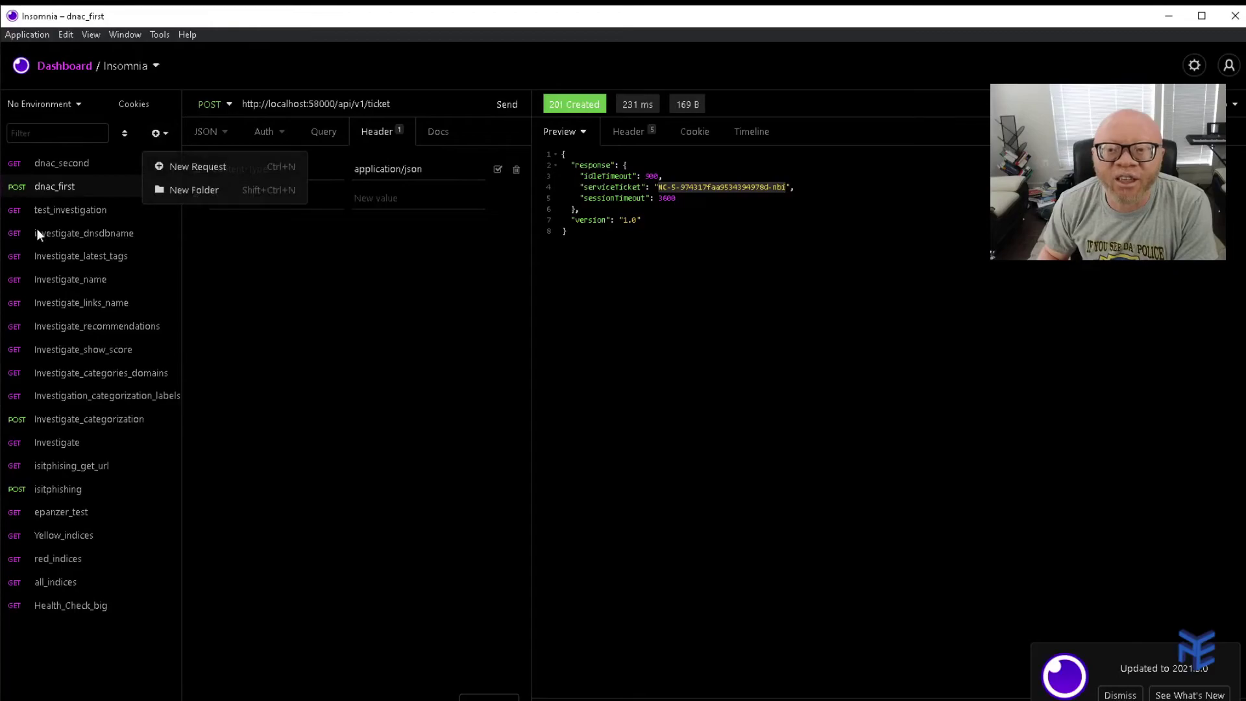
left_click(212, 166)
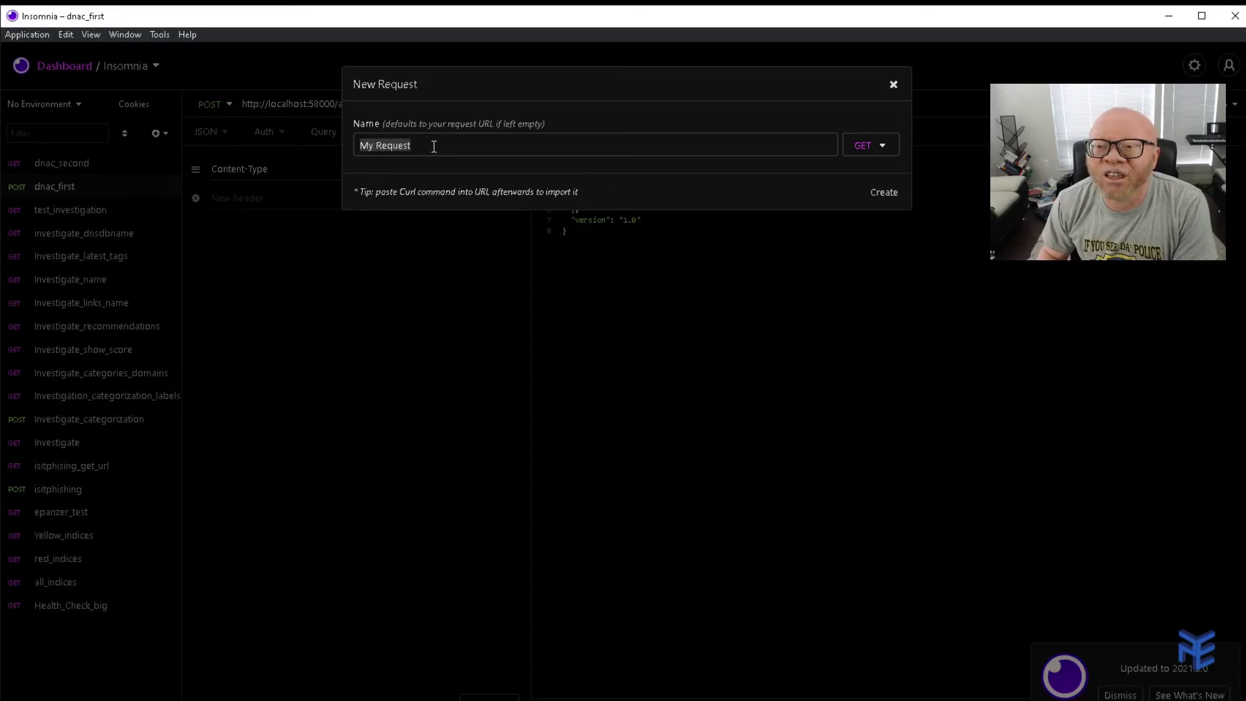
key("BackSpace")
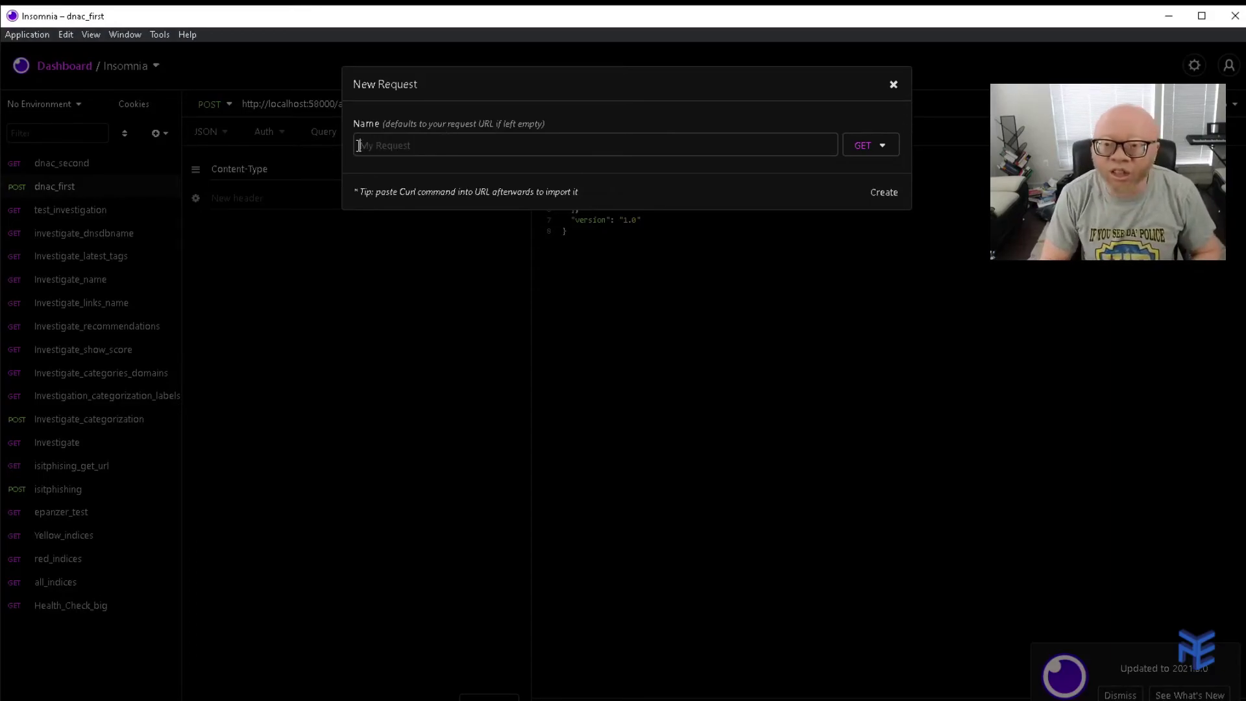
type("dn")
key("BackSpace")
key("BackSpace")
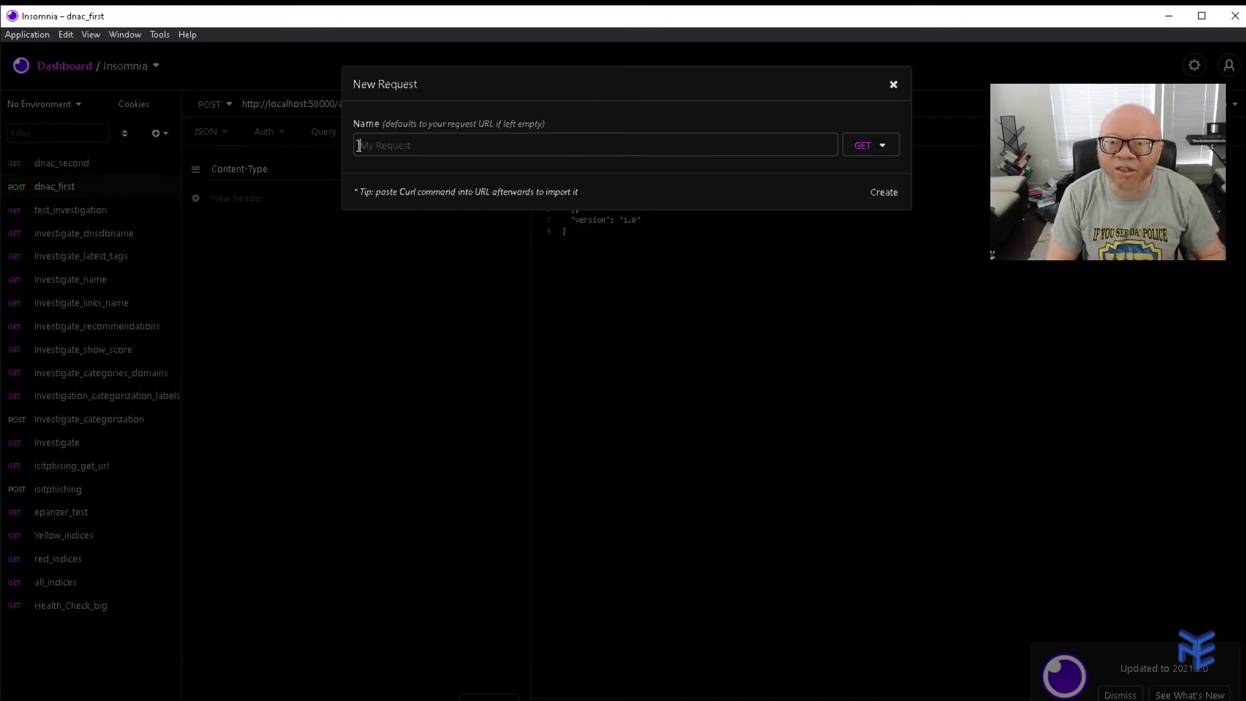
type("netword_devices")
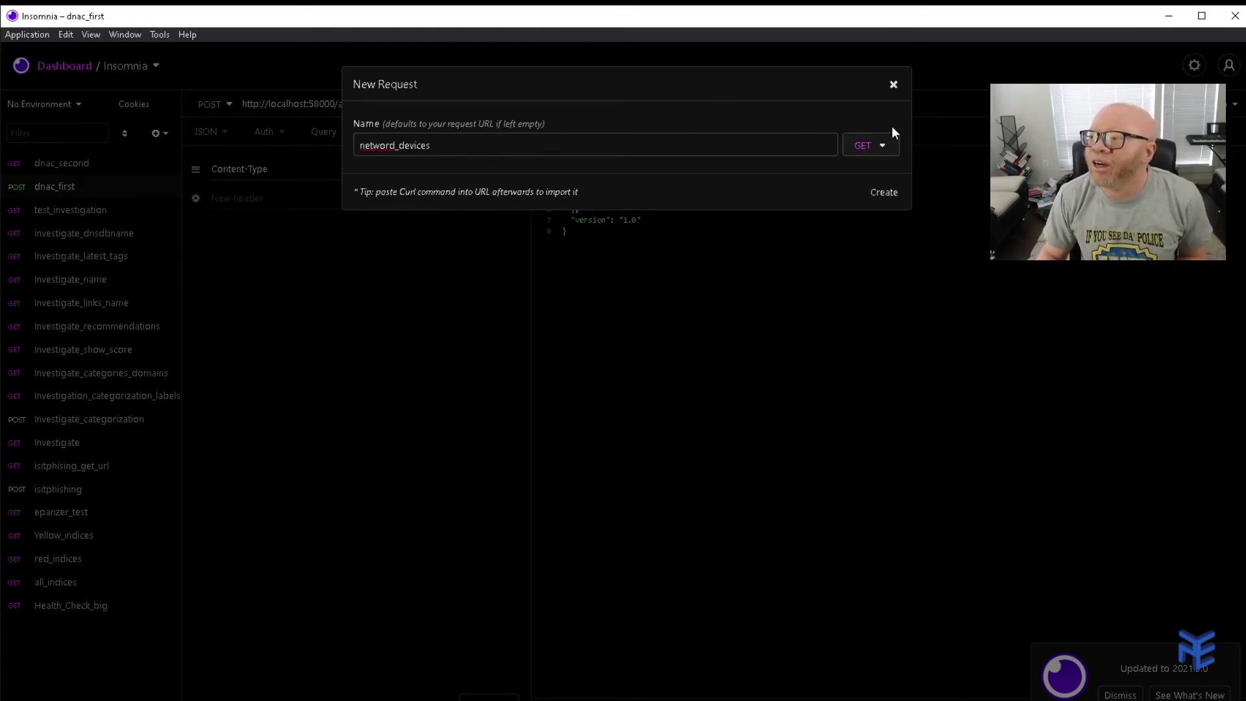
left_click(884, 193)
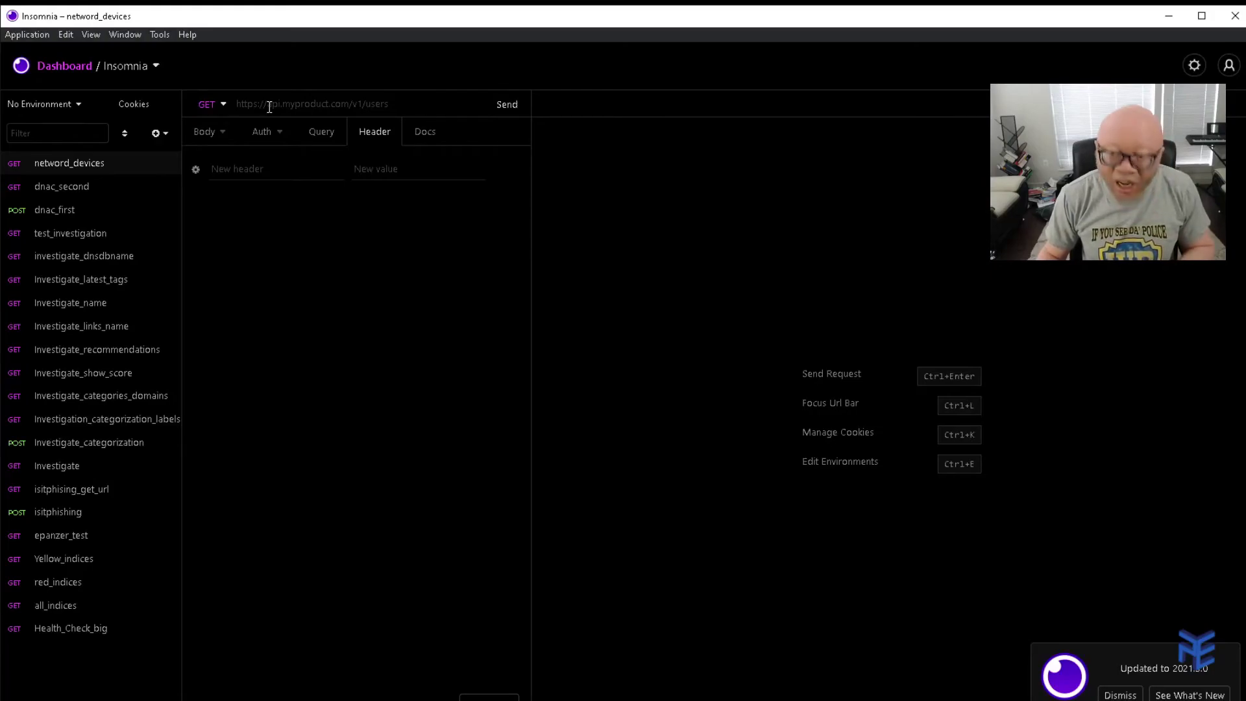
type("http://localhost:58000/api/v1/network-device")
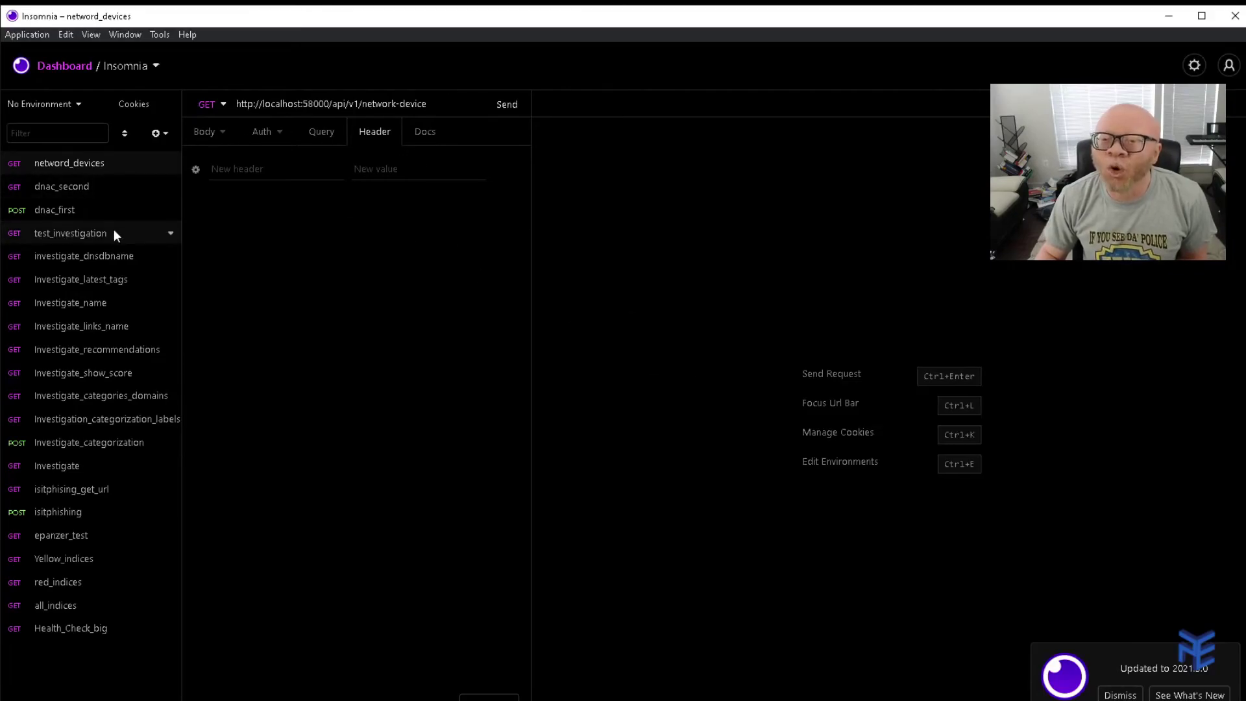
left_click(55, 211)
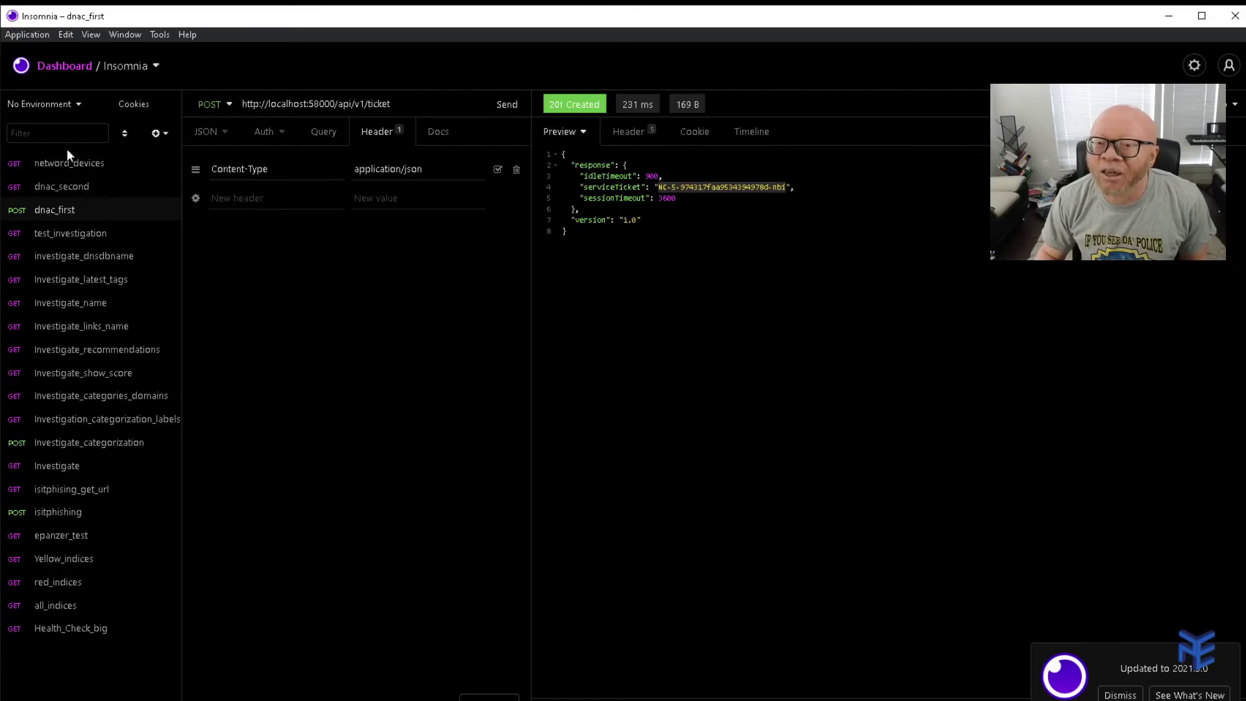
left_click(64, 167)
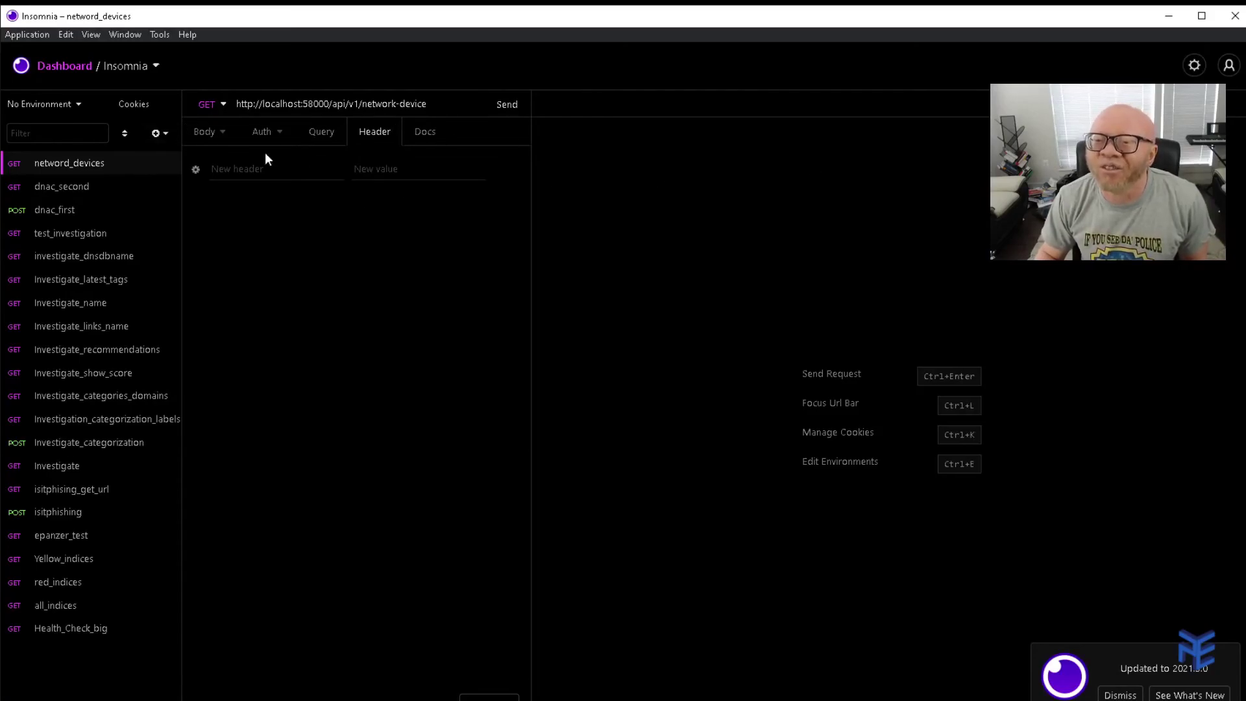
Add an X-Auth-Token header and paste the service ticket as its value.
left_click(238, 168)
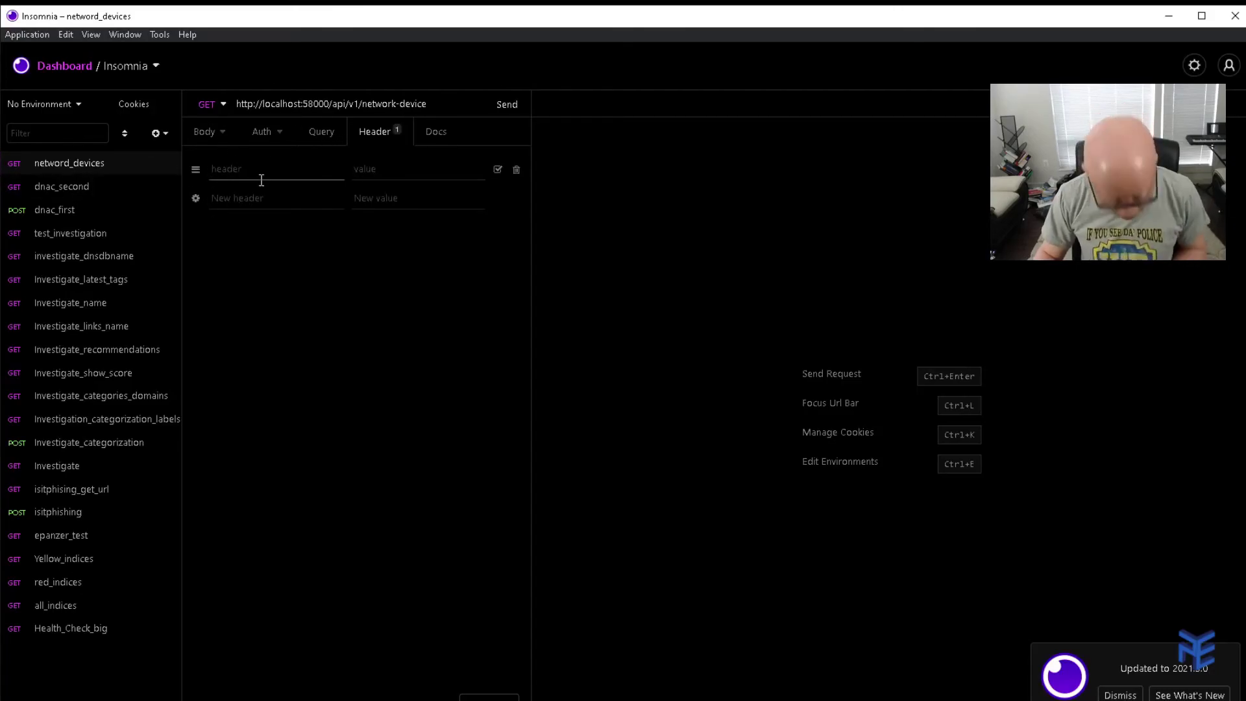
type("X-Auth")
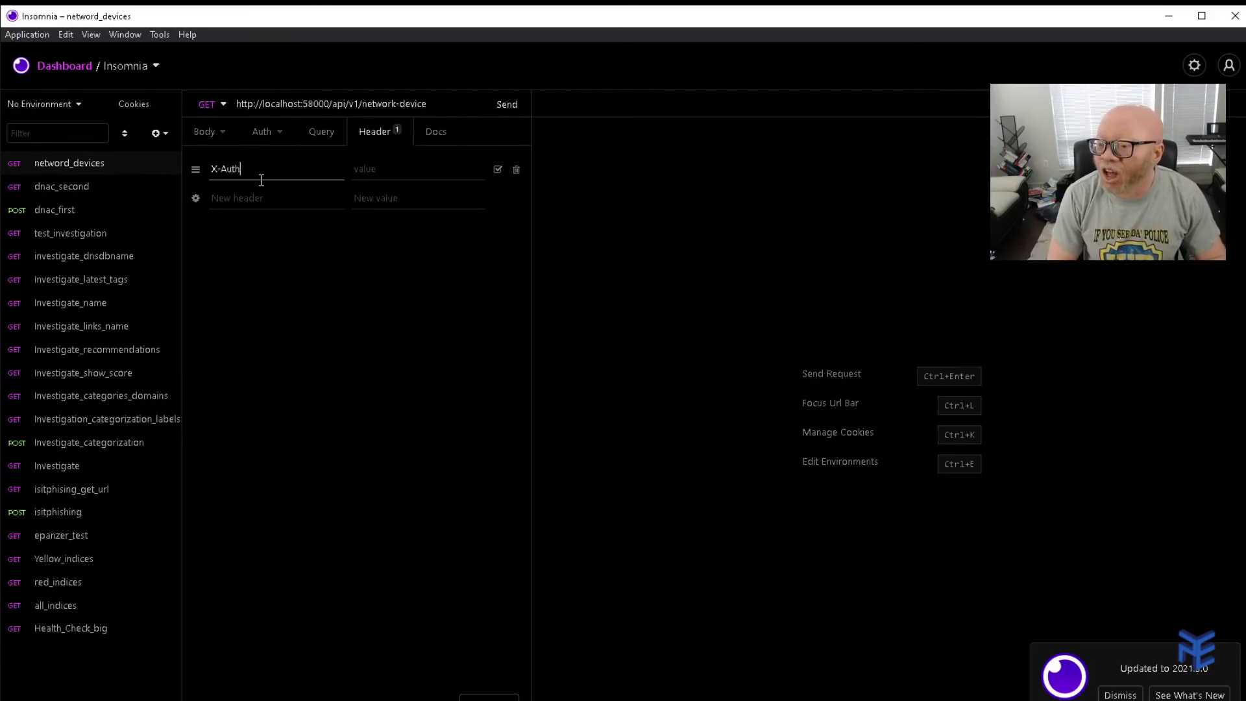
type("-Token")
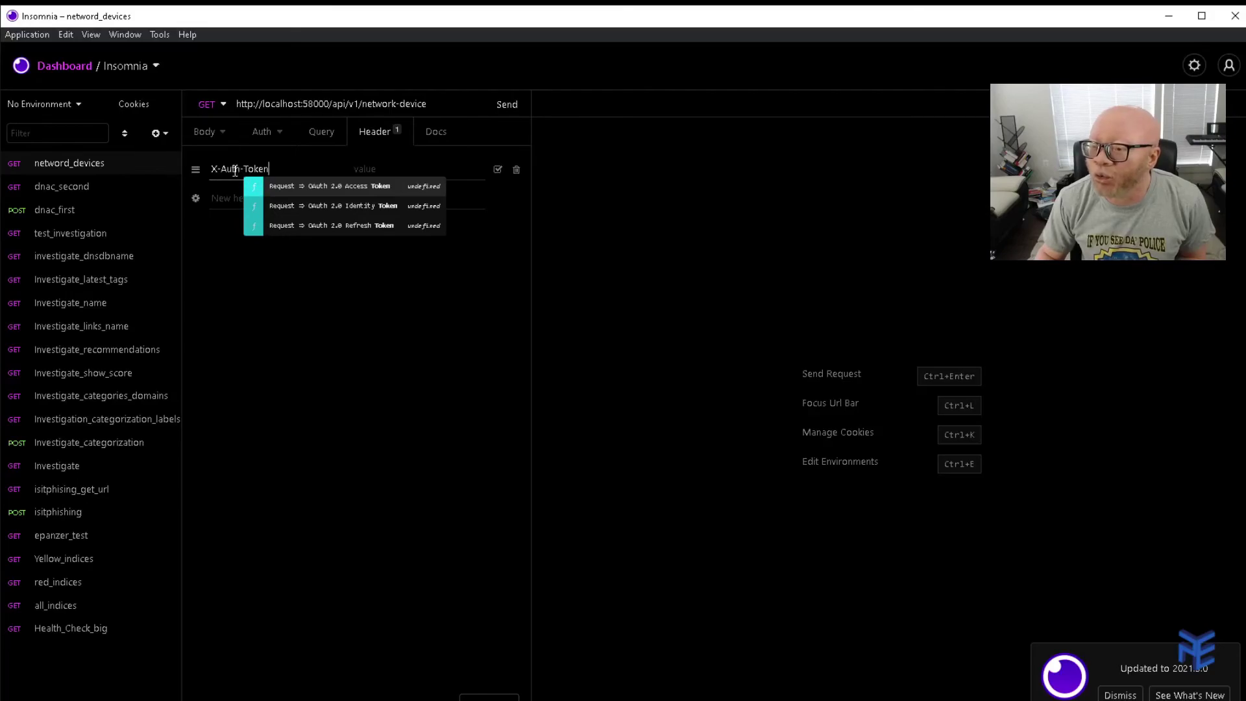
left_click(402, 169)
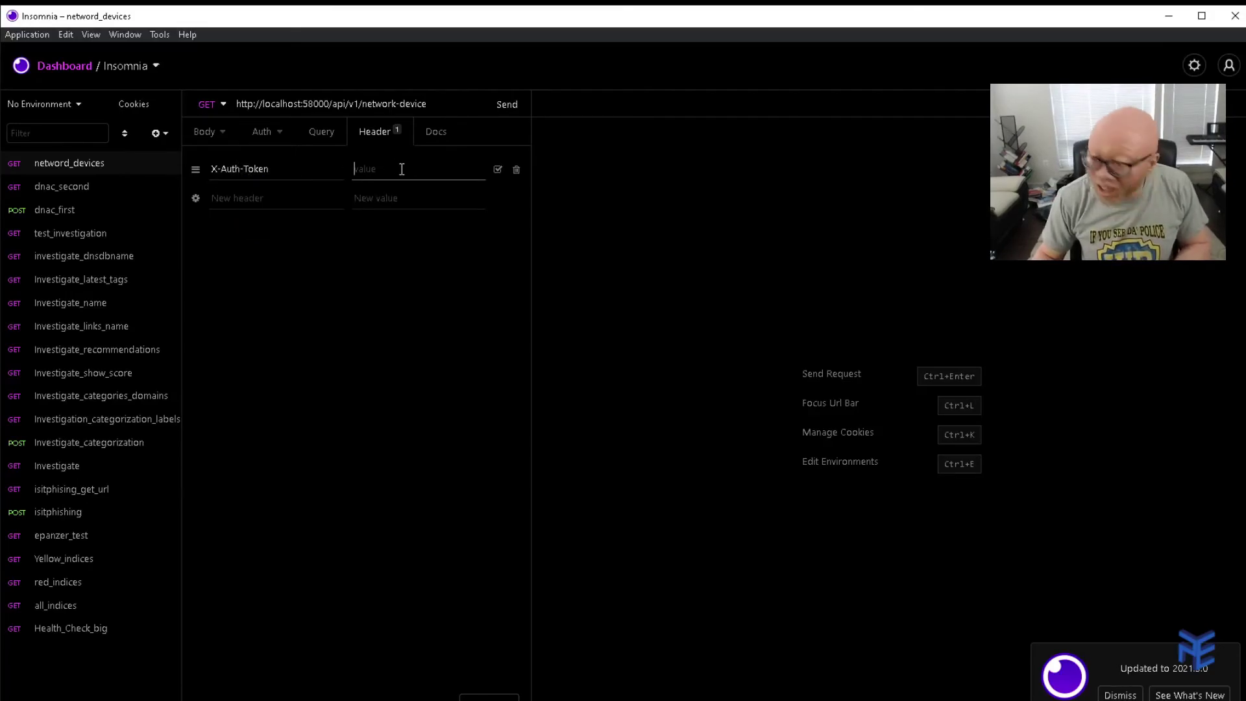
key("ctrl+v")
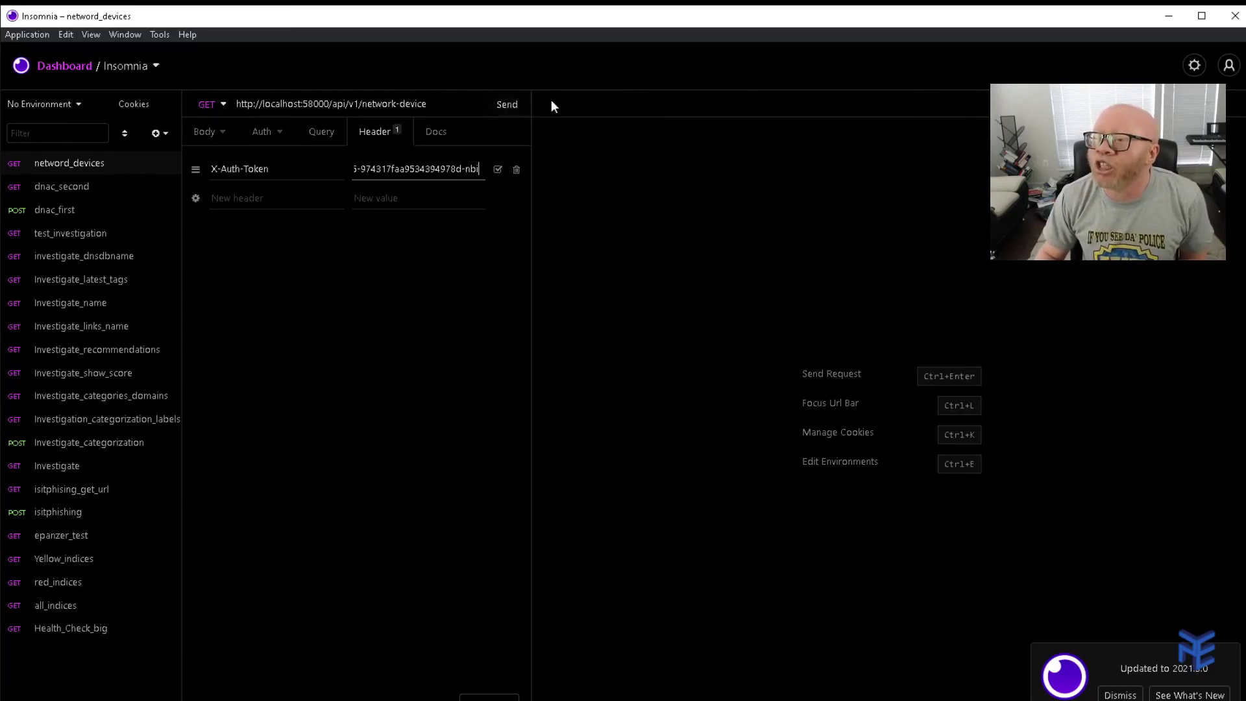
Send the network-device request and scroll through the returned 200 OK JSON device list.
left_click(508, 104)
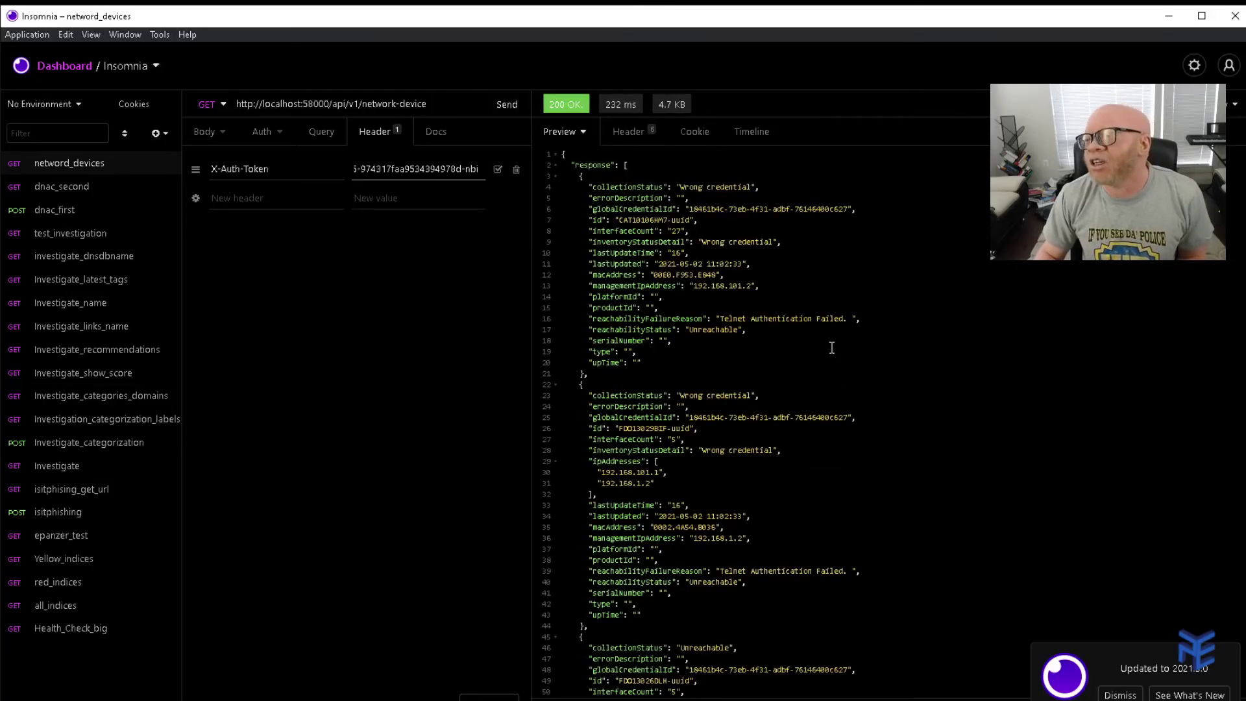
scroll(820, 281, "down", 15)
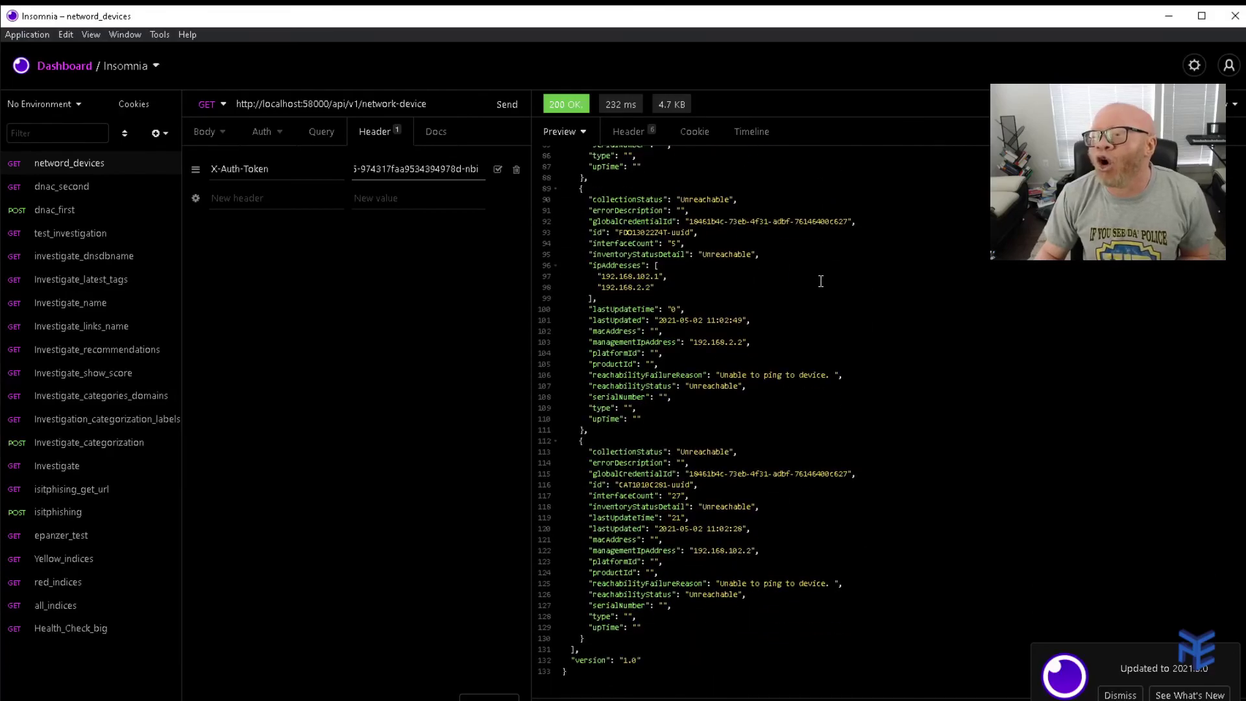
scroll(922, 425, "up", 12)
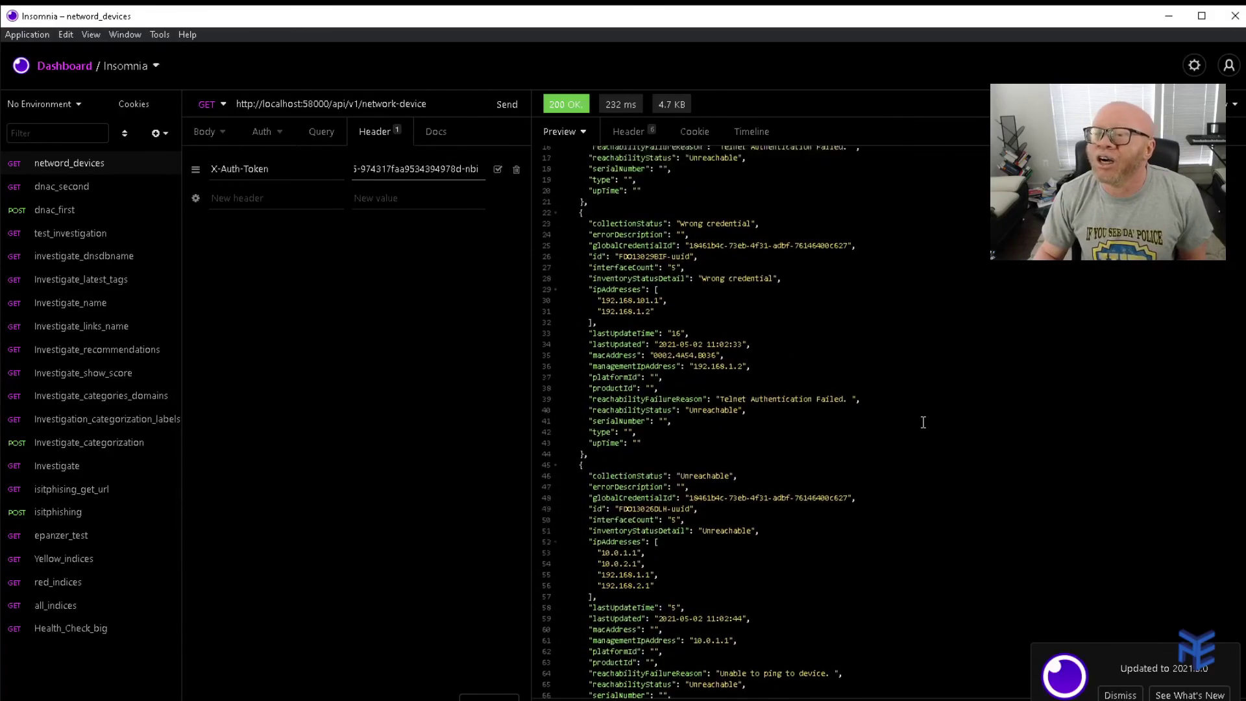
scroll(923, 423, "up", 4)
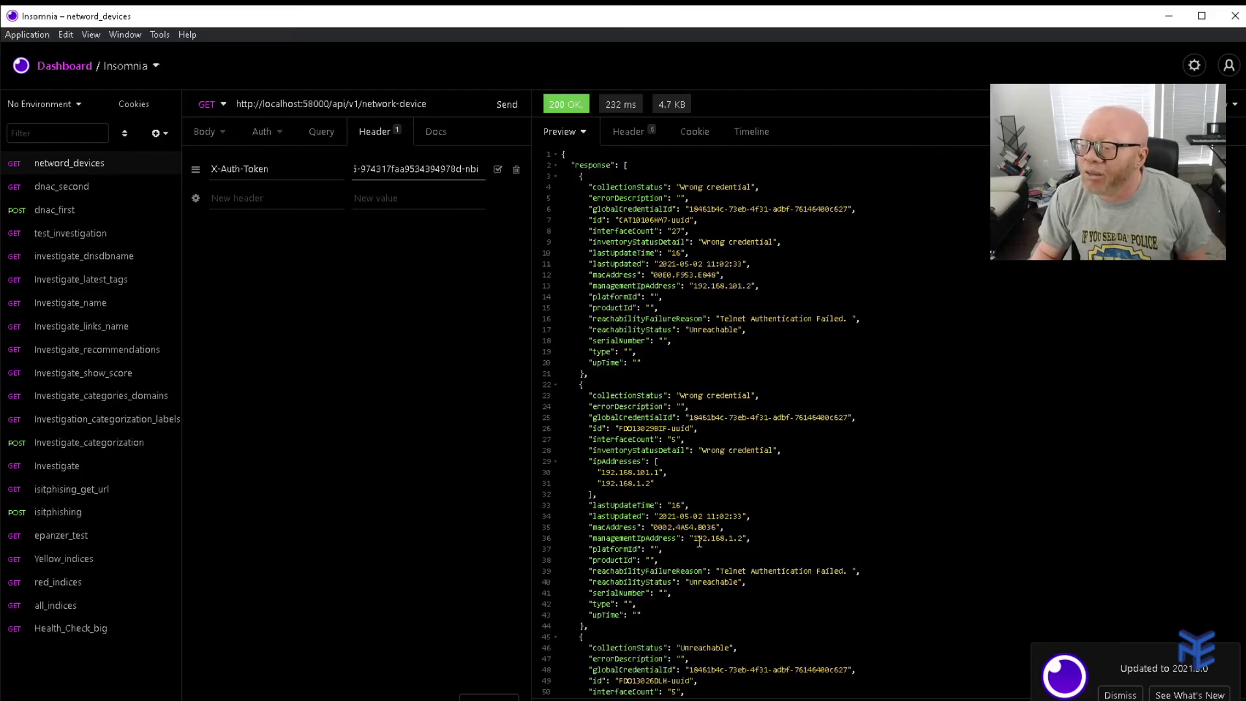
scroll(775, 542, "down", 10)
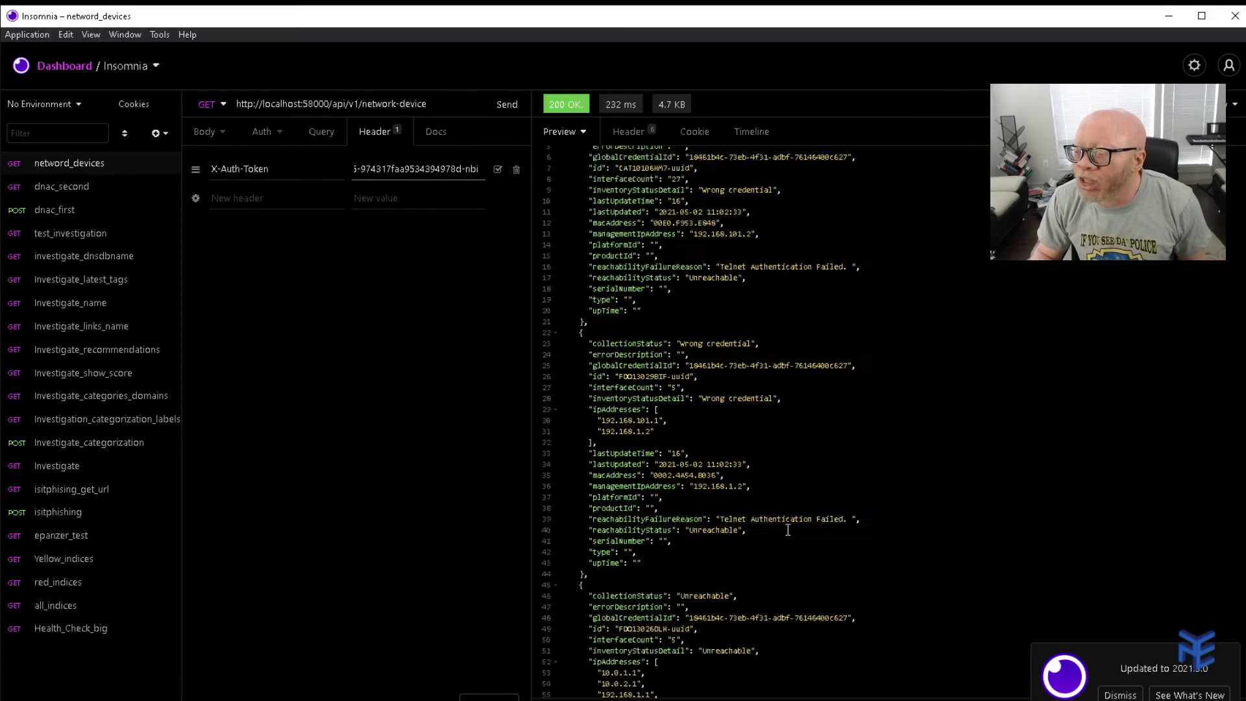
scroll(810, 523, "down", 5)
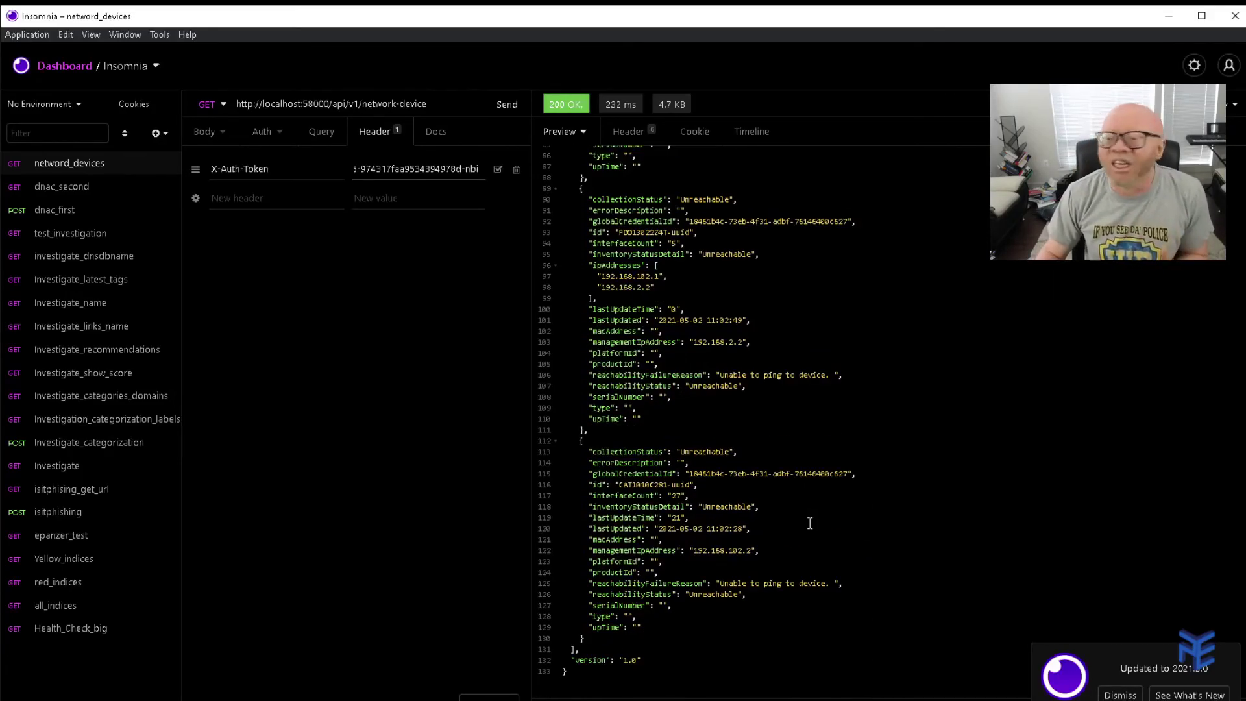
scroll(810, 523, "up", 15)
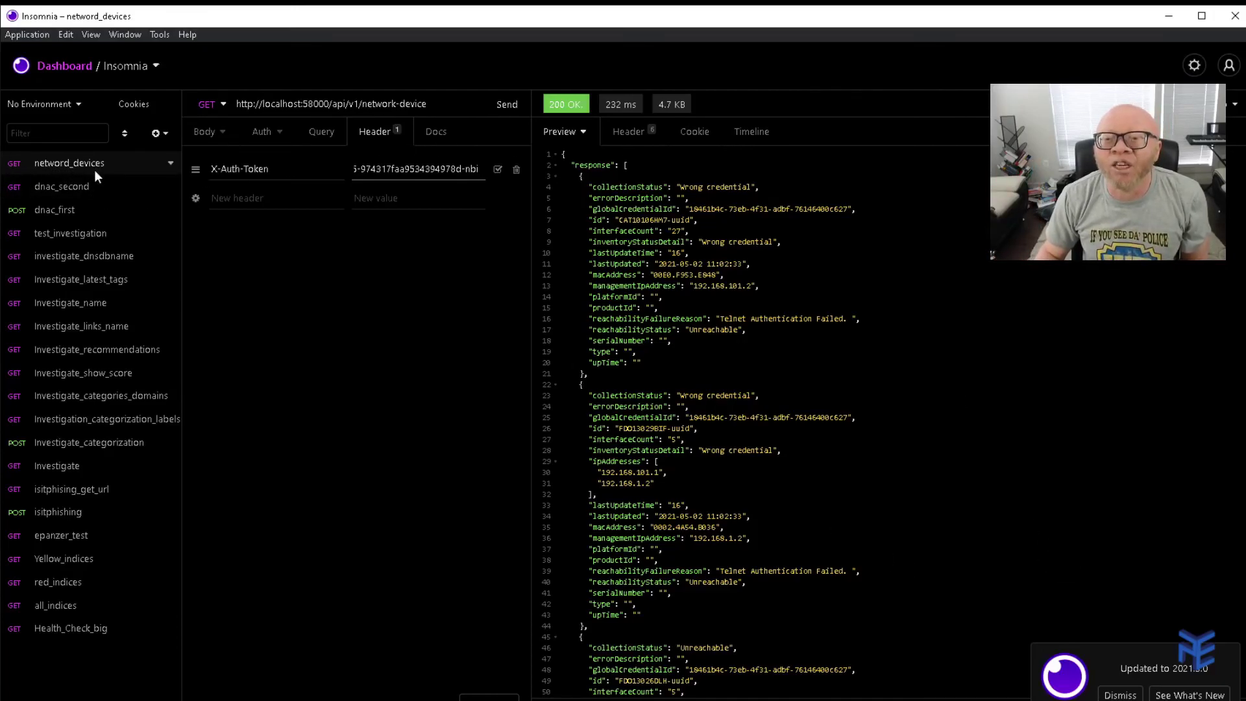
right_click(53, 162)
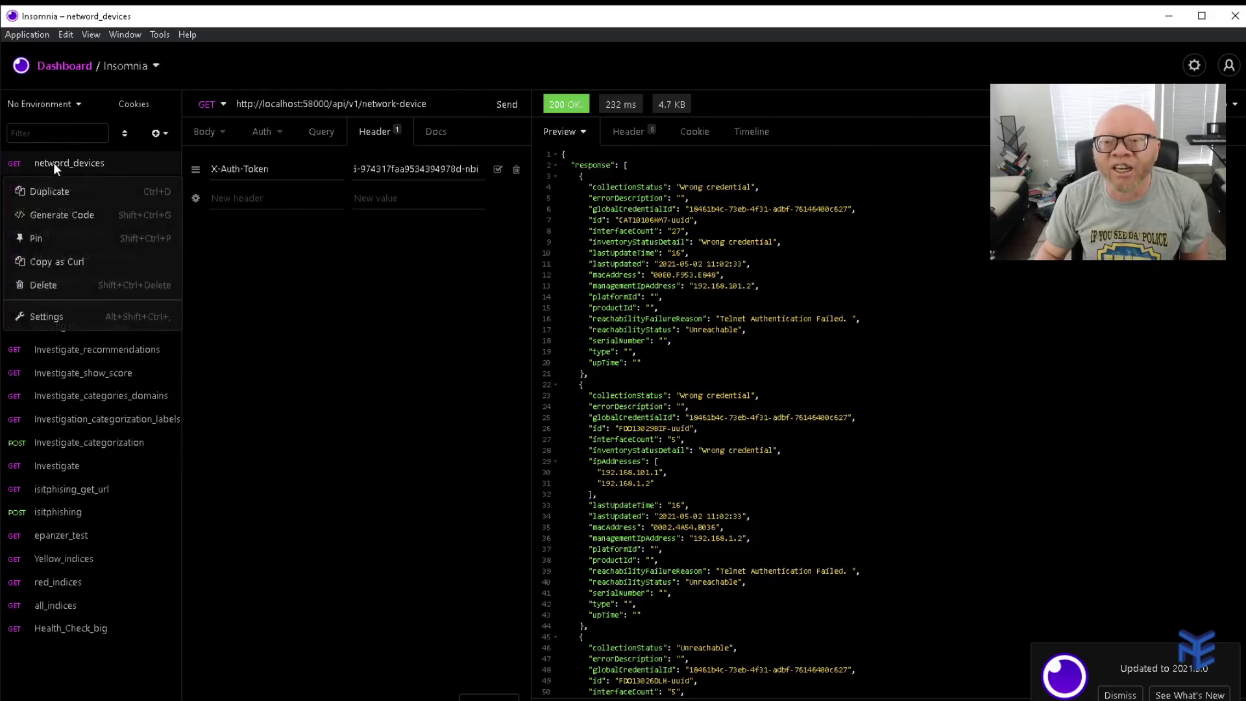
left_click(65, 213)
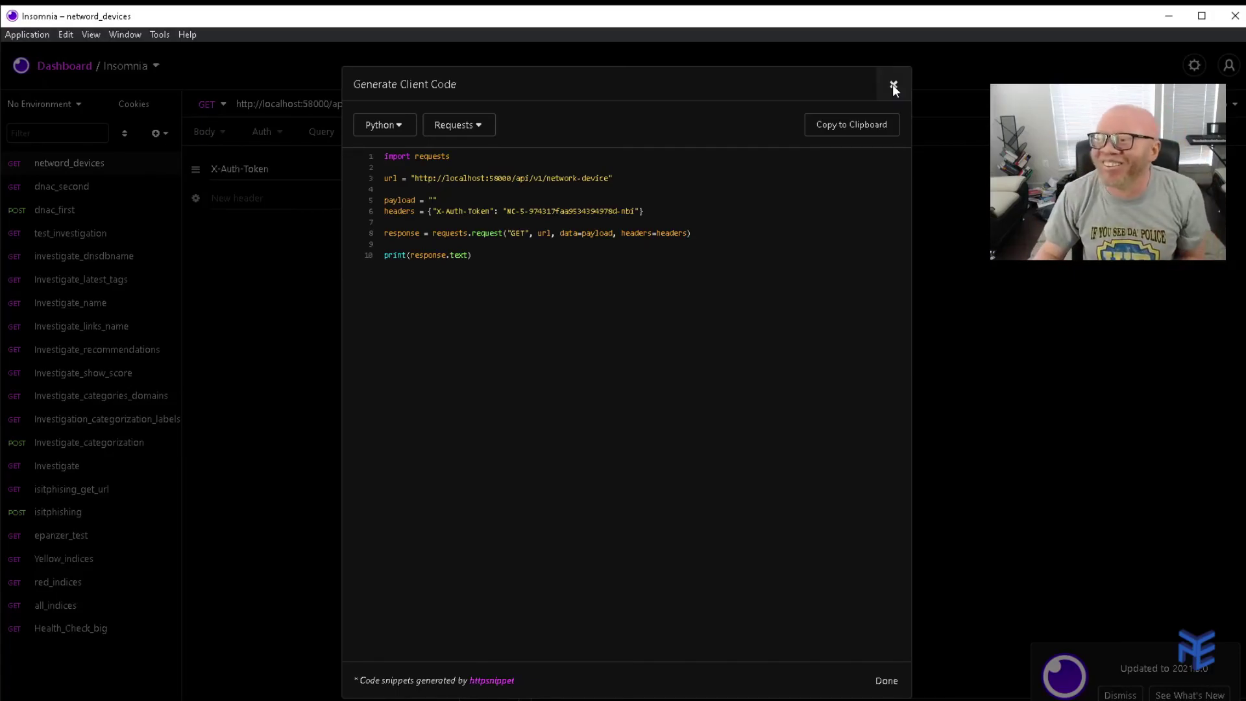
left_click(893, 84)
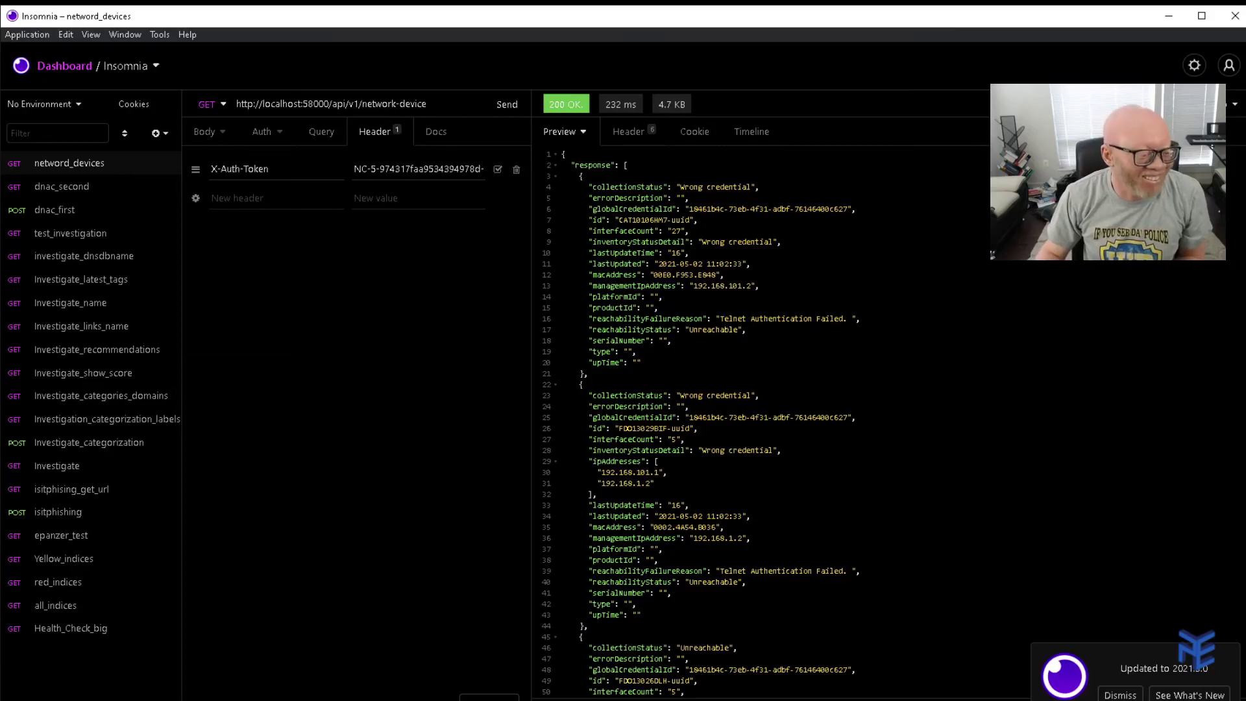